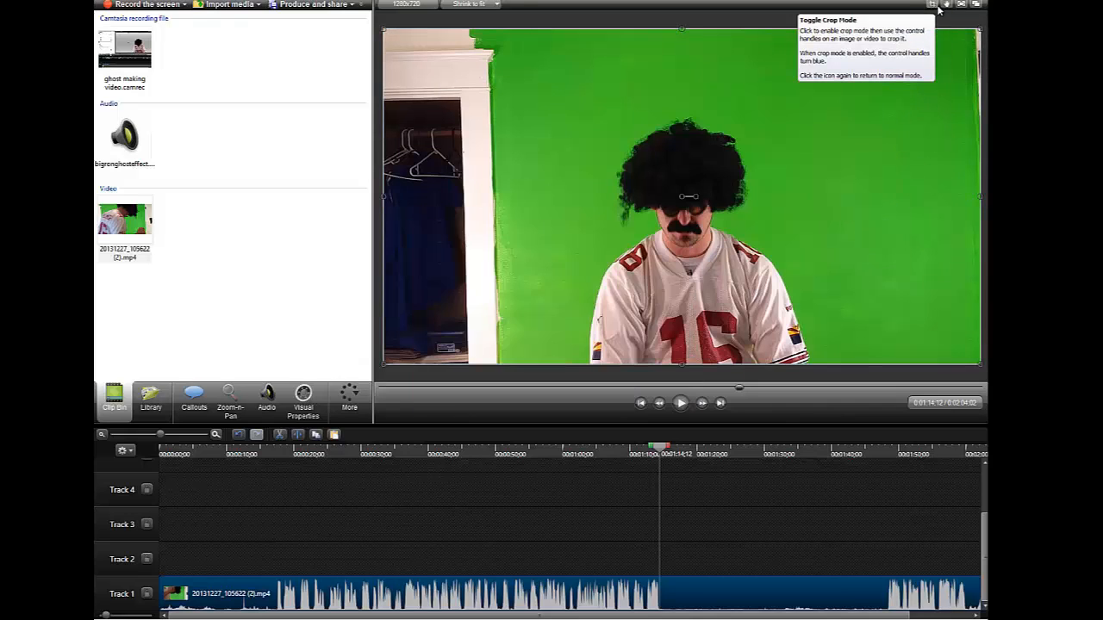
Enlarge the green-screen clip to full frame height, crop the doorway off its left, and shift it right
left_click_drag(779, 118, 853, 137)
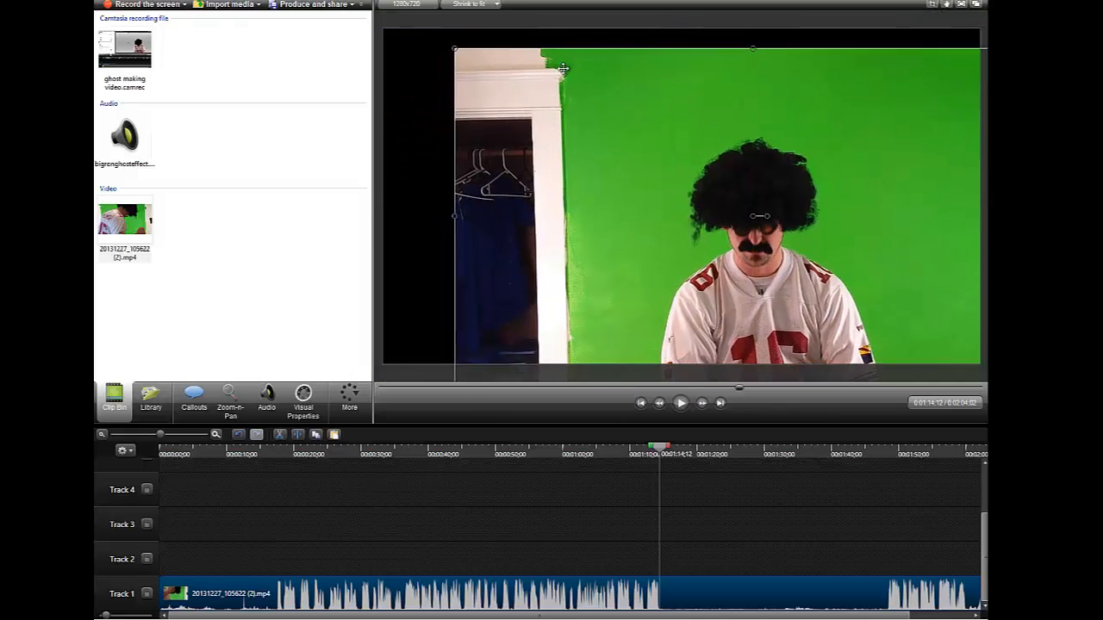
left_click_drag(452, 50, 400, 94)
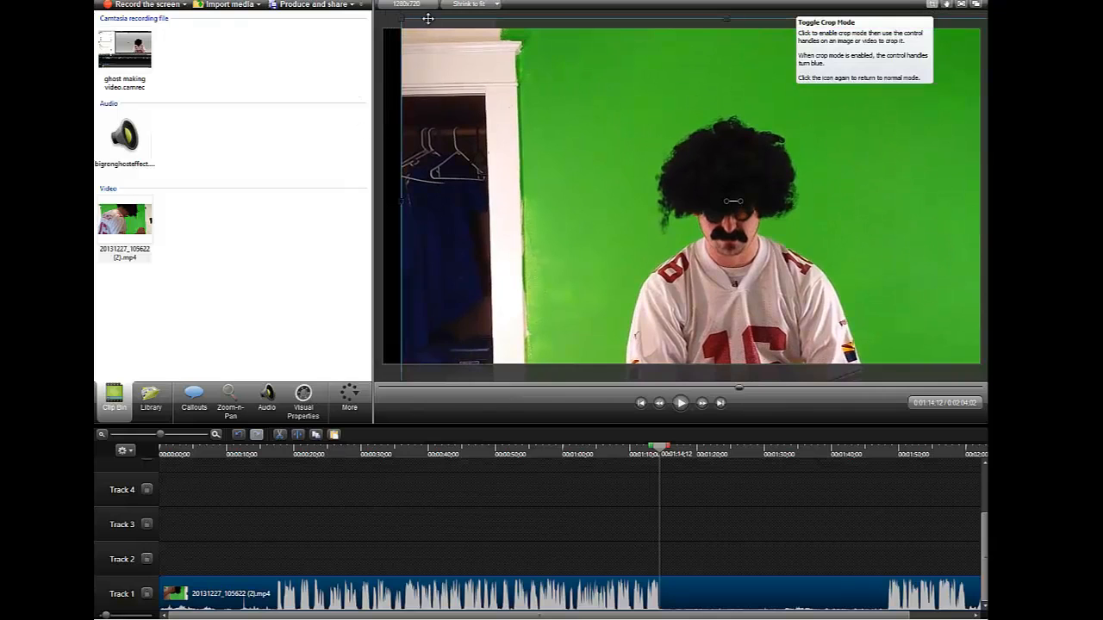
left_click_drag(405, 201, 532, 208)
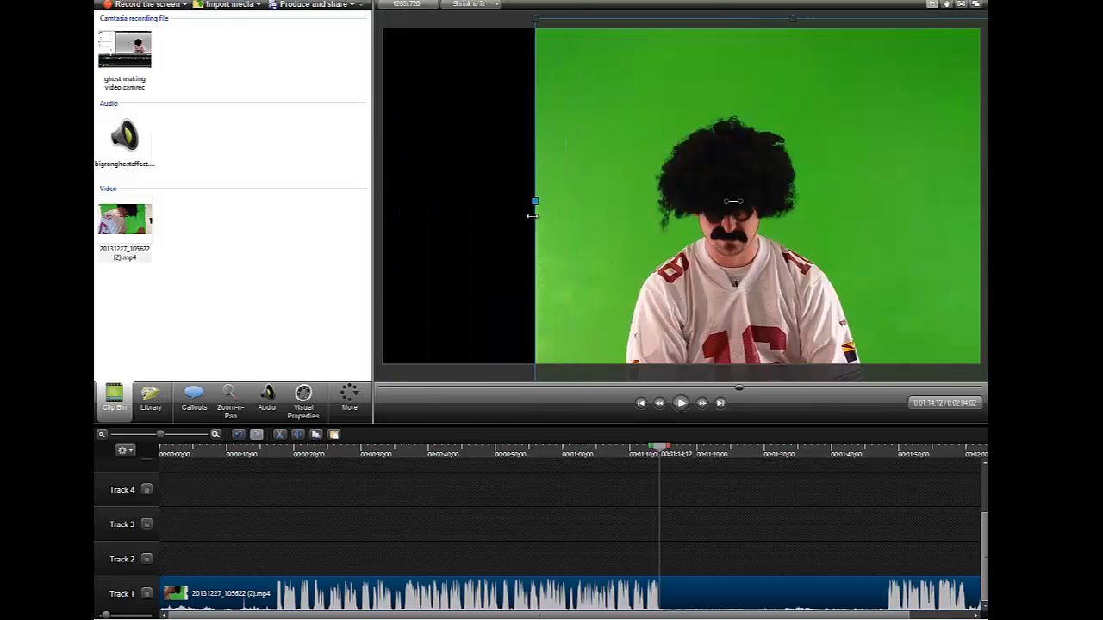
left_click_drag(628, 211, 815, 236)
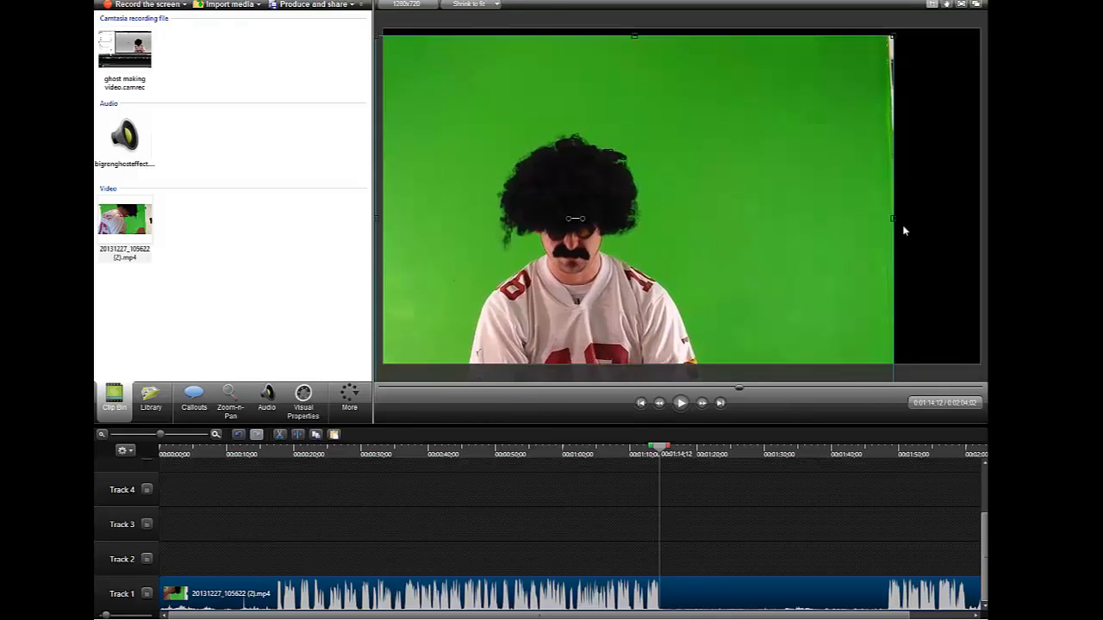
left_click_drag(890, 218, 862, 221)
left_click_drag(716, 239, 815, 200)
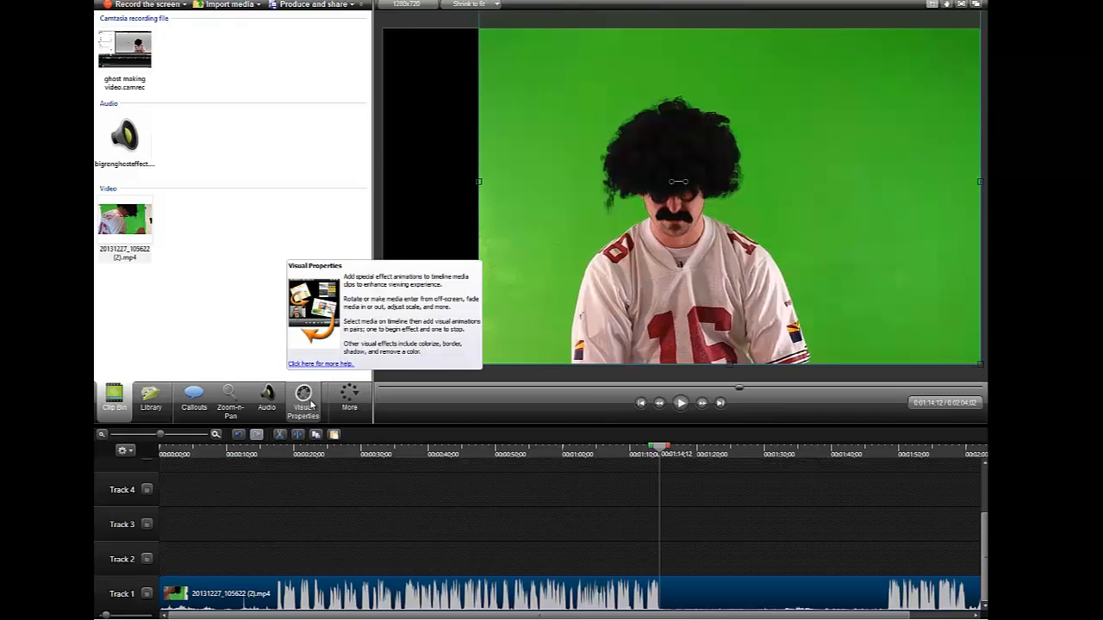
Enable Remove a color in the clip's Visual Properties and pick Select Color to get the eyedropper
left_click(357, 405)
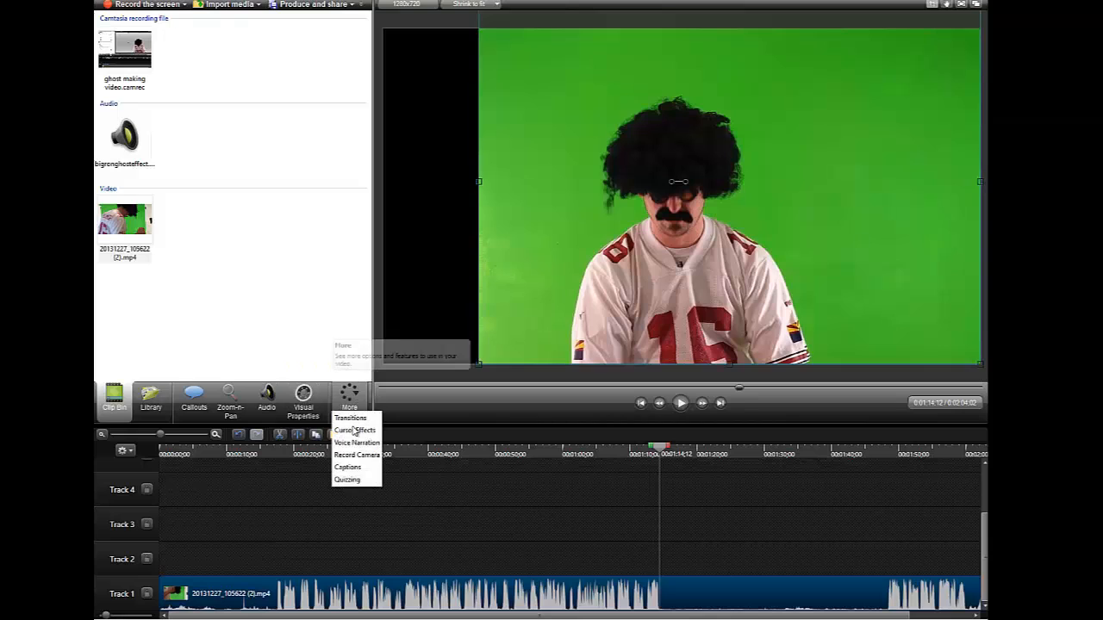
left_click(303, 406)
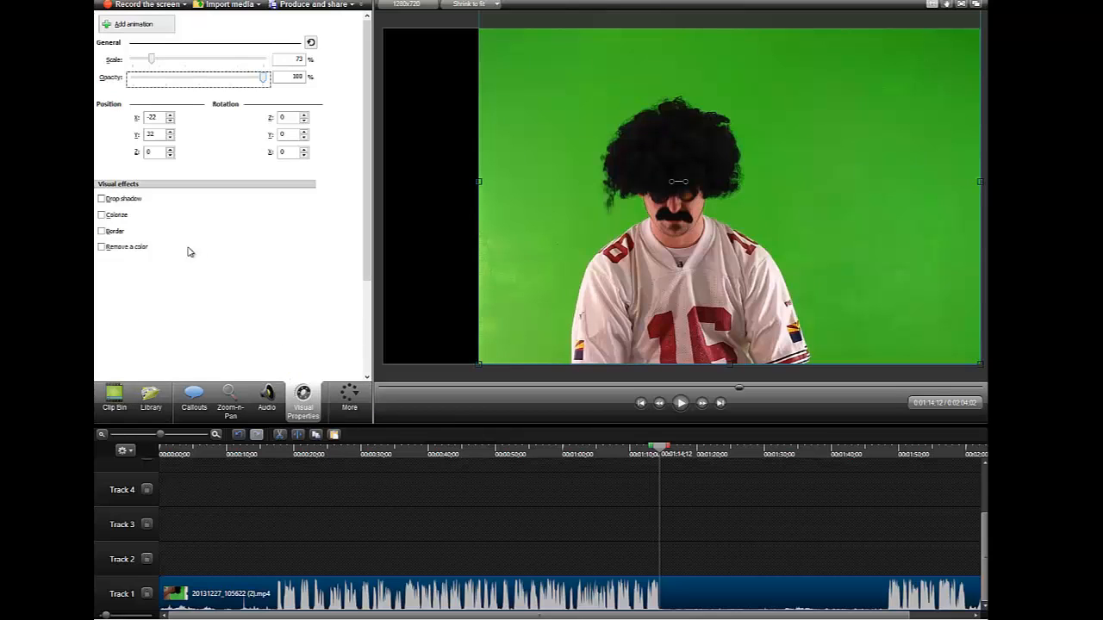
left_click(102, 247)
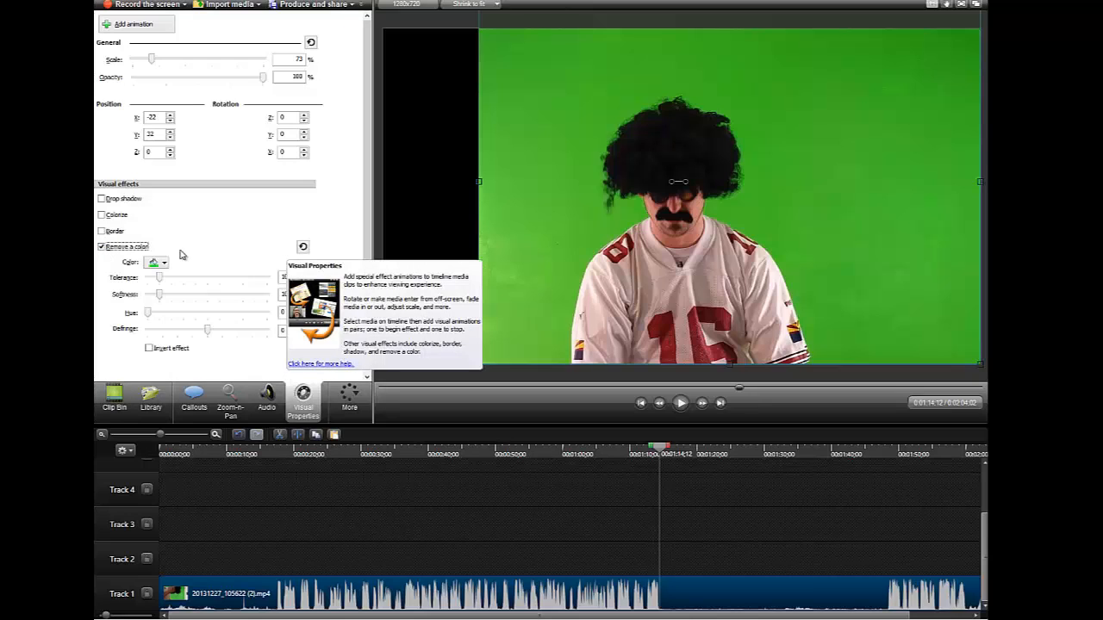
left_click(164, 264)
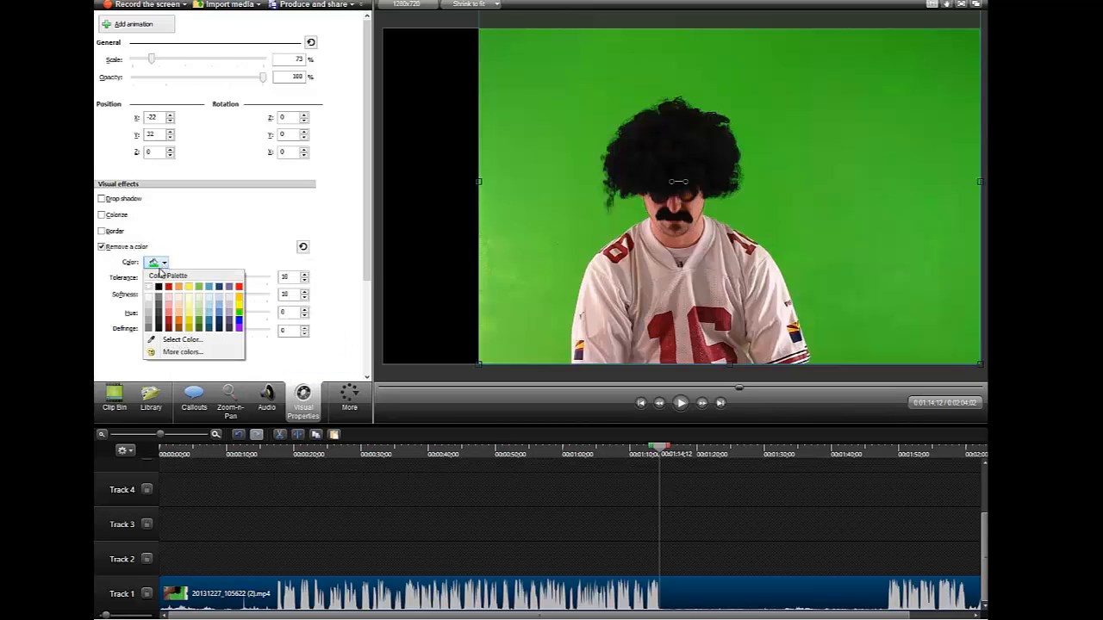
left_click(152, 340)
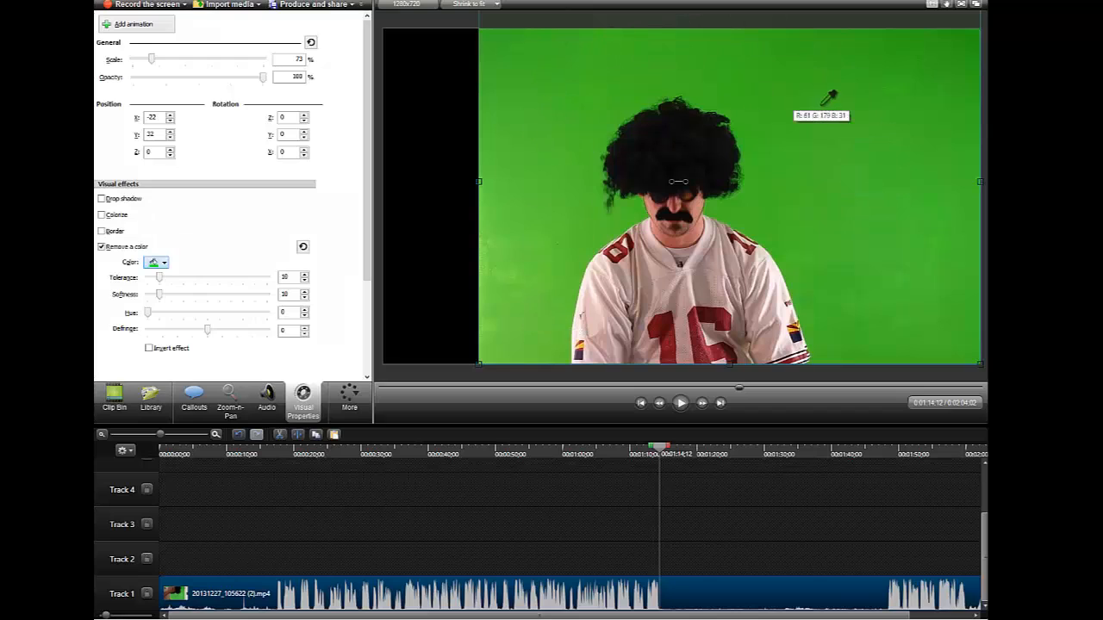
Sample the green background to key it out, then set tolerance 26, softness 18 and defringe 4
left_click(738, 200)
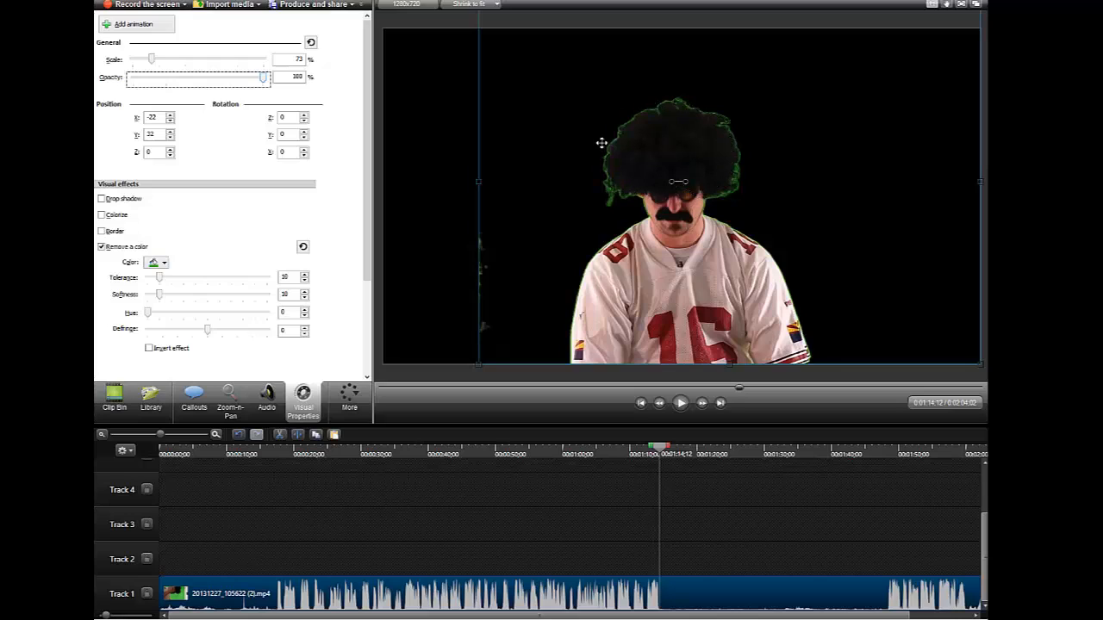
left_click(304, 291)
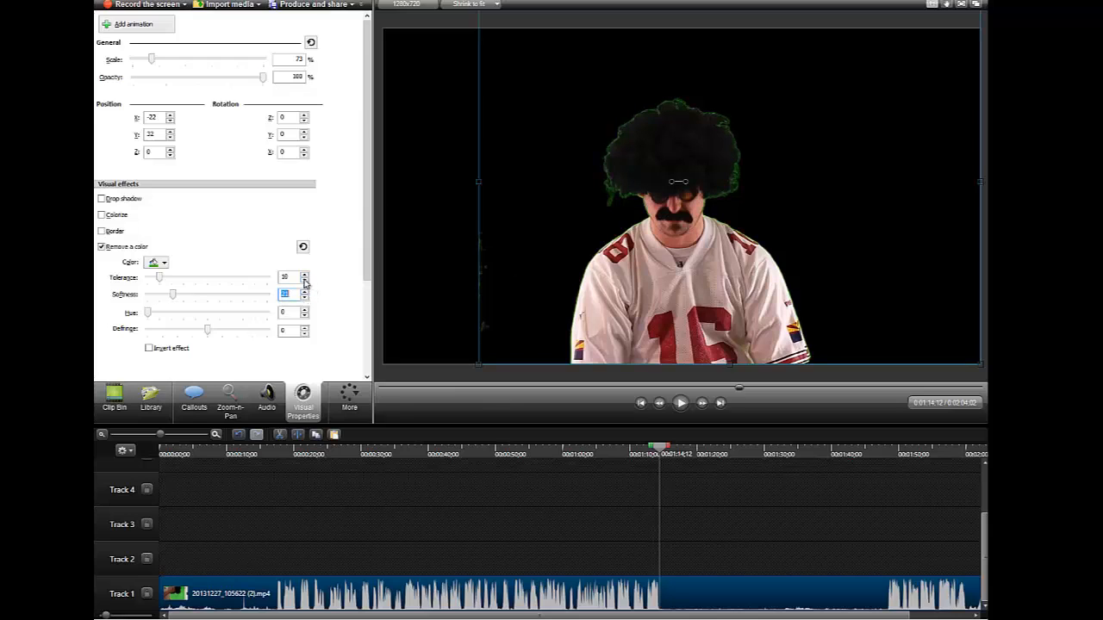
left_click(304, 299)
left_click(305, 274)
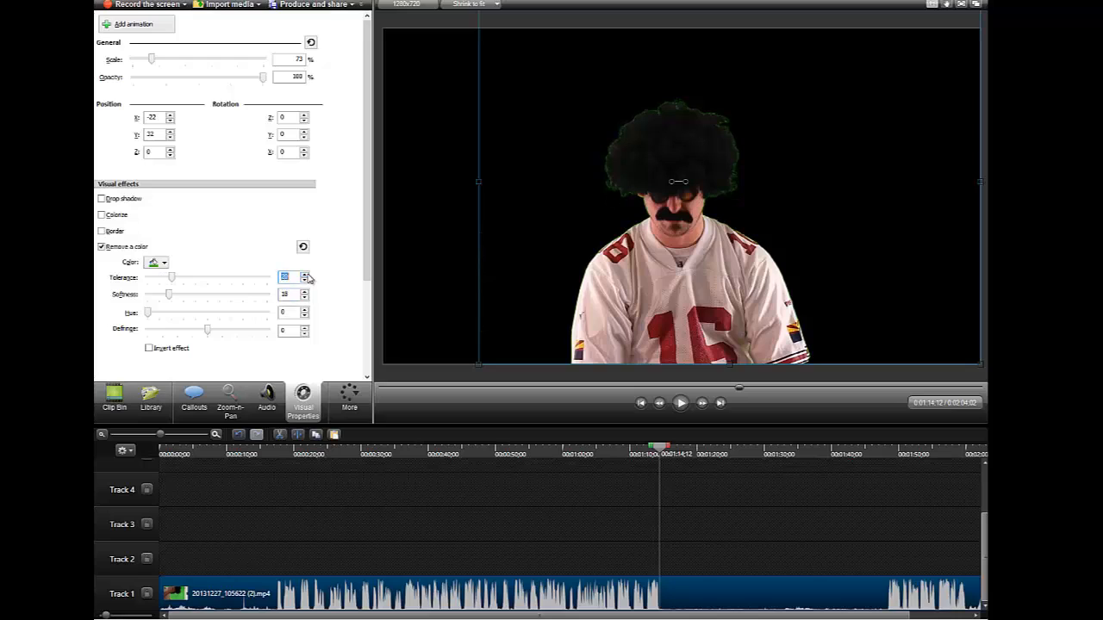
left_click(305, 274)
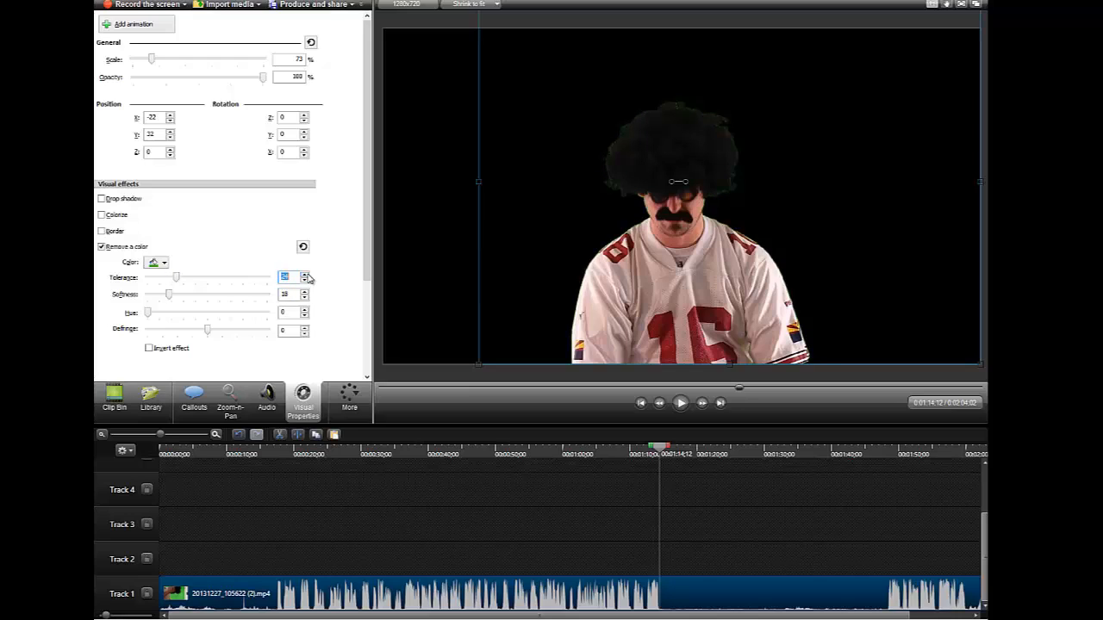
left_click(305, 274)
left_click_drag(206, 335, 209, 335)
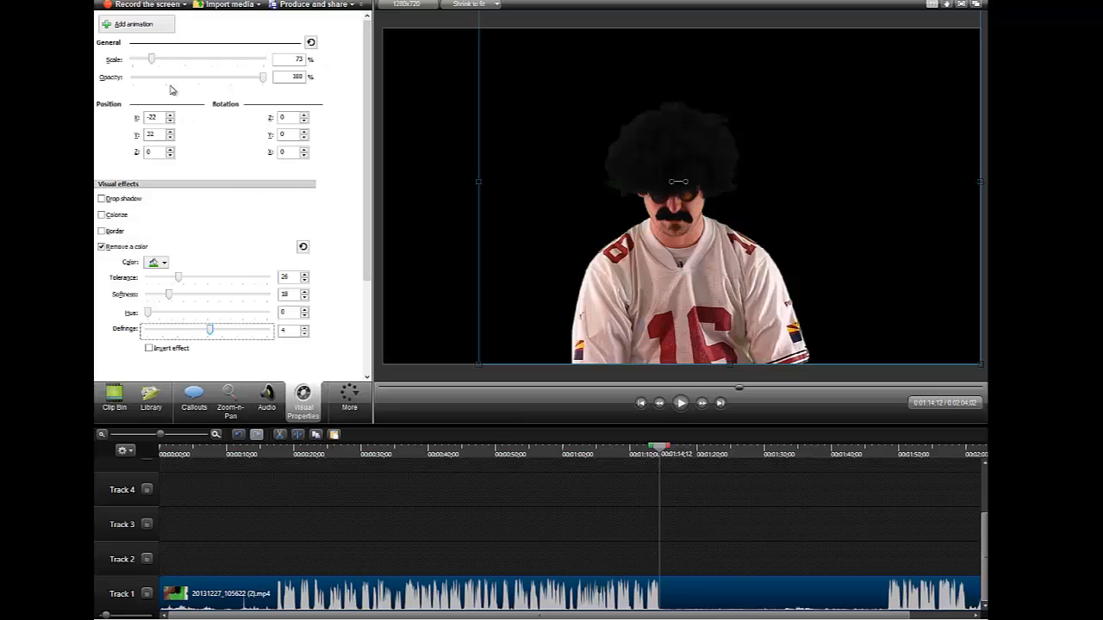
Add a rounded rectangle callout with its text removed and a grey-white fill
left_click(193, 401)
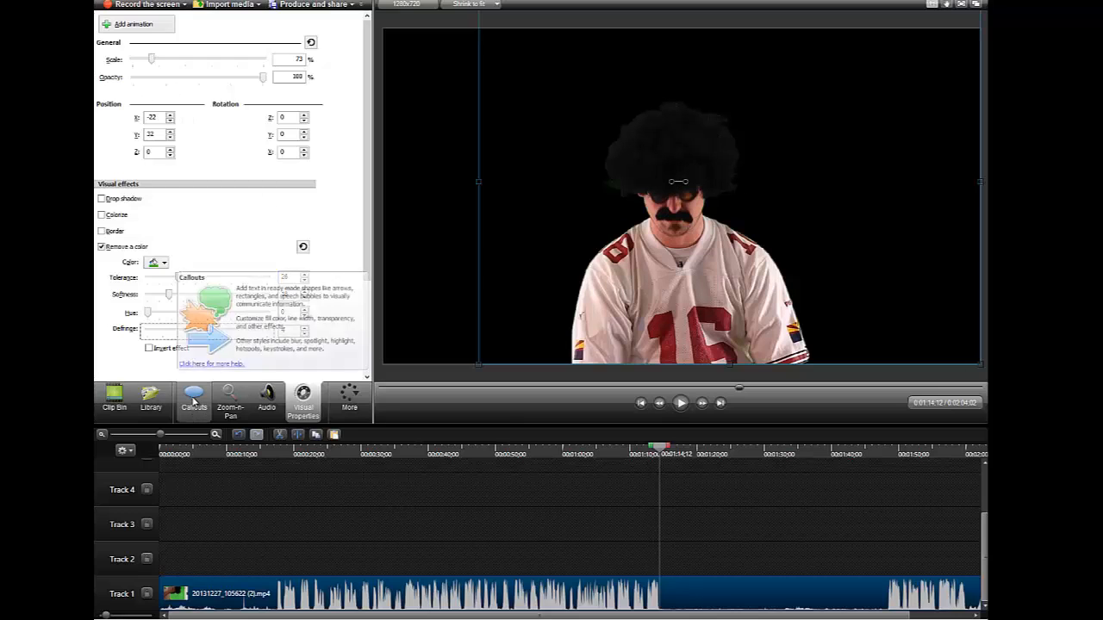
left_click(287, 66)
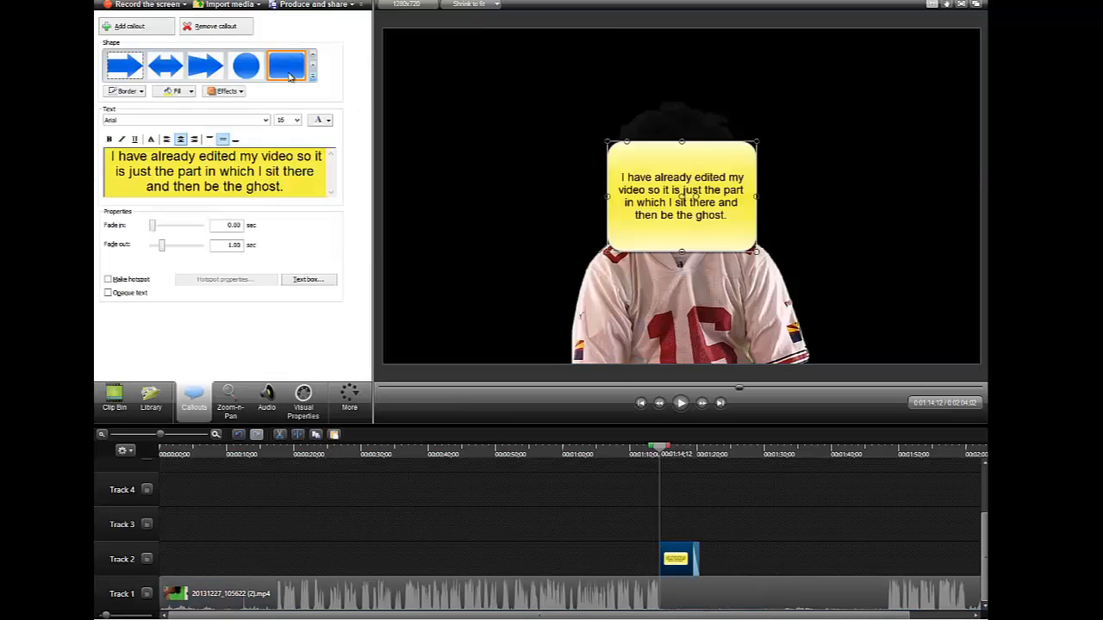
left_click_drag(296, 205, 107, 87)
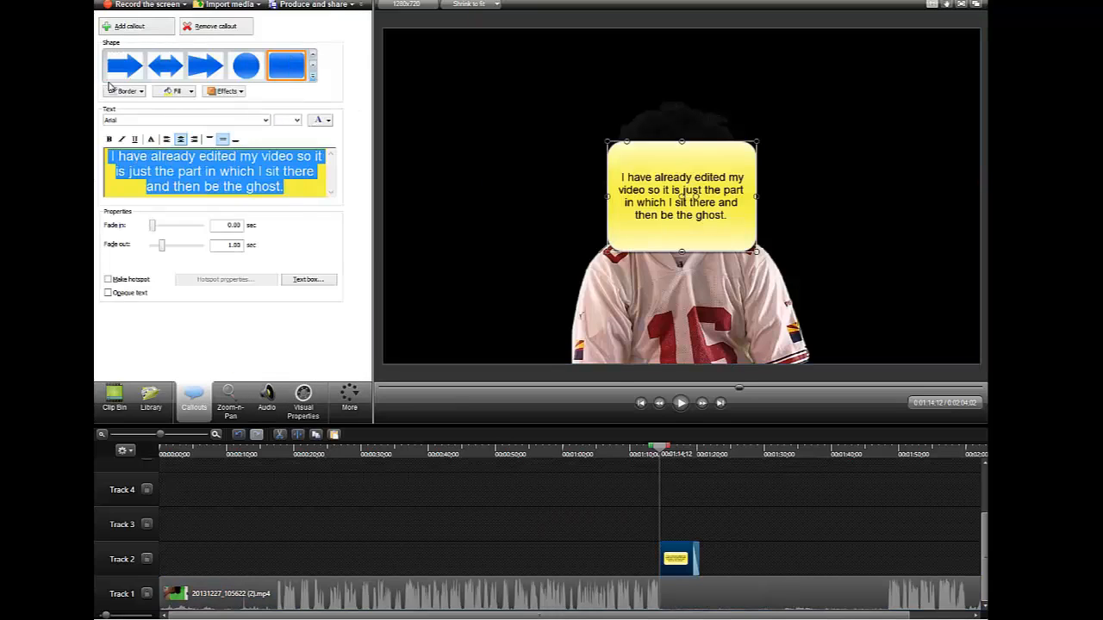
key("Delete")
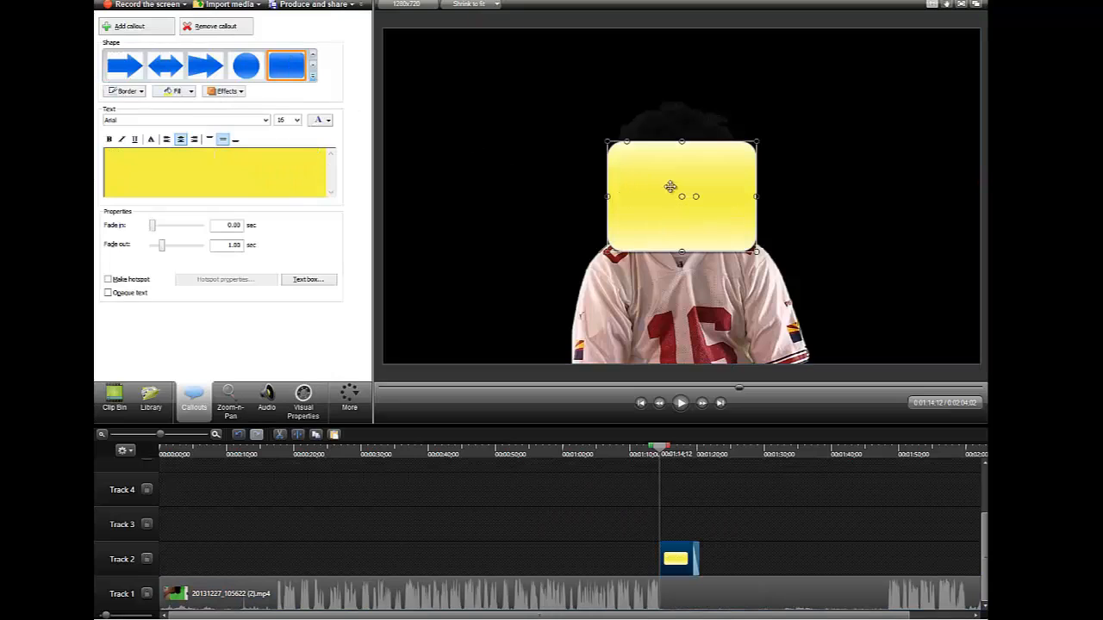
left_click(190, 91)
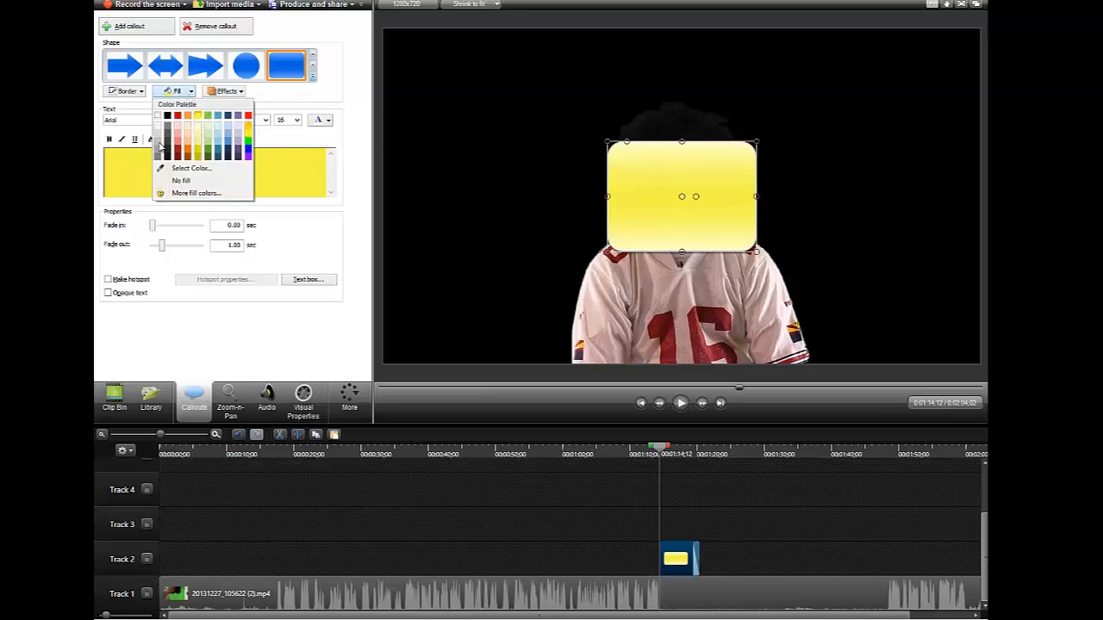
left_click(158, 116)
Stretch the callout over the whole frame and send it behind the video
left_click_drag(604, 138, 374, 10)
left_click_drag(756, 250, 981, 363)
right_click(546, 191)
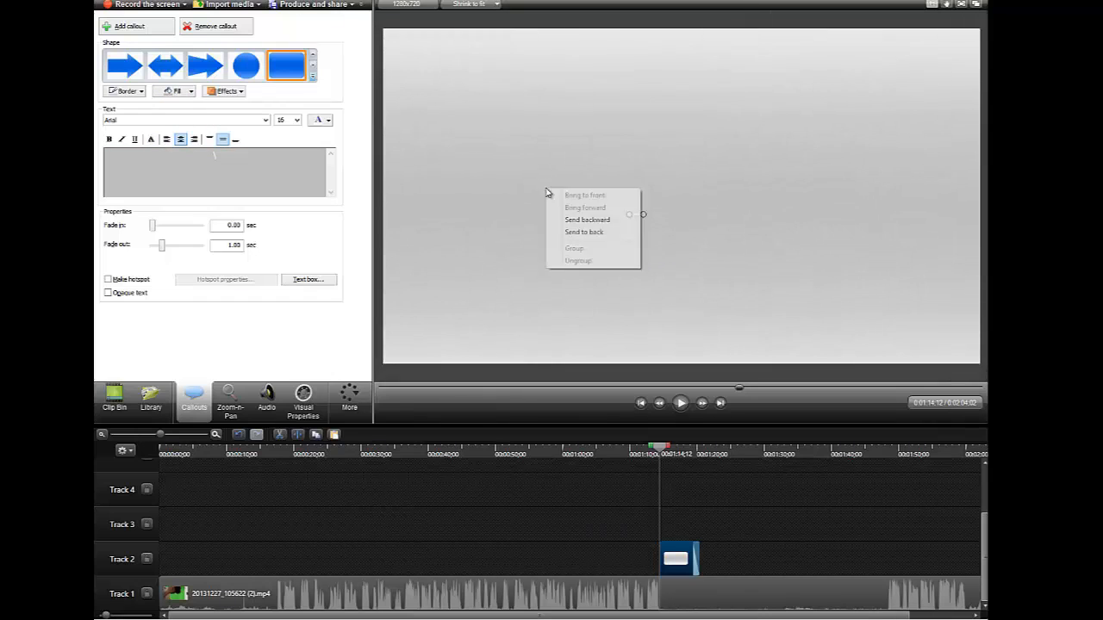
left_click(583, 232)
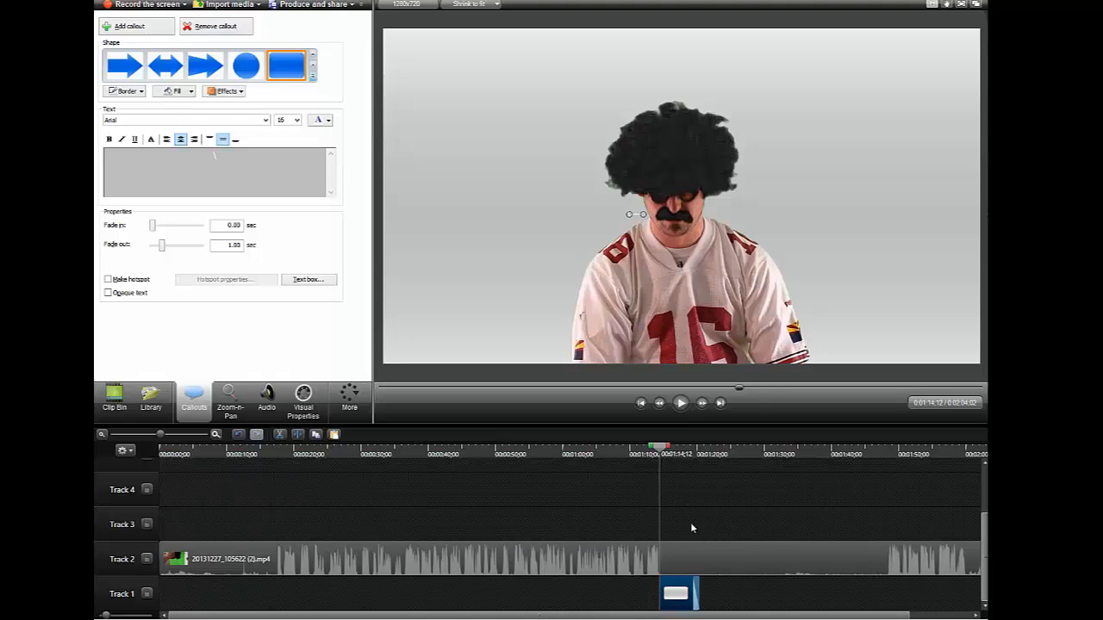
Scrub the playhead to 0:01:16:09, where the man begins standing still
left_click_drag(661, 447, 784, 559)
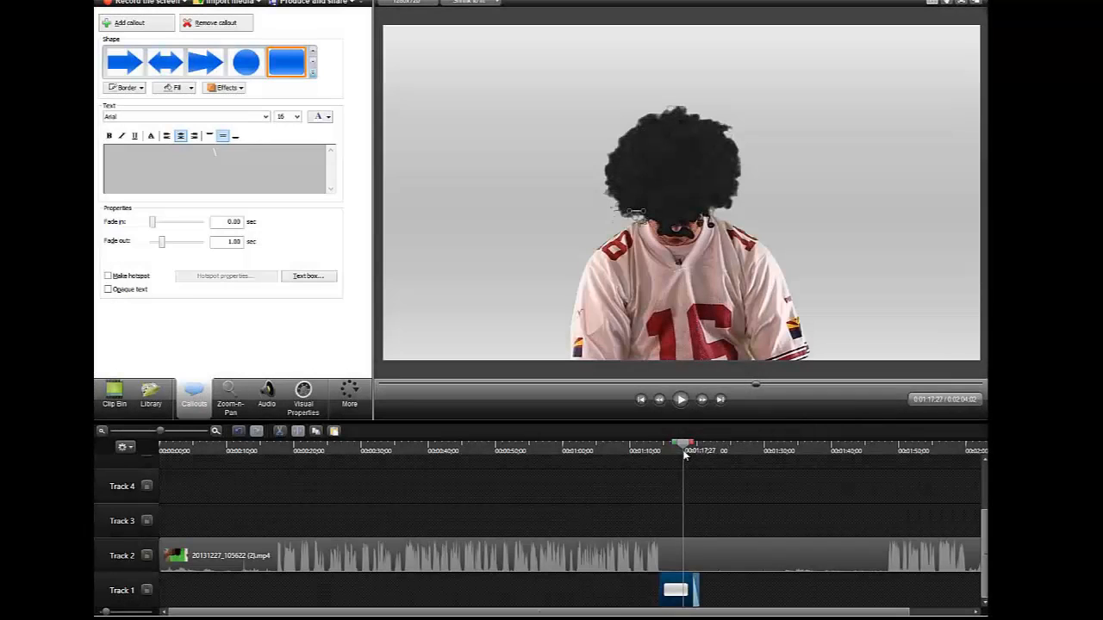
left_click_drag(679, 457, 679, 450)
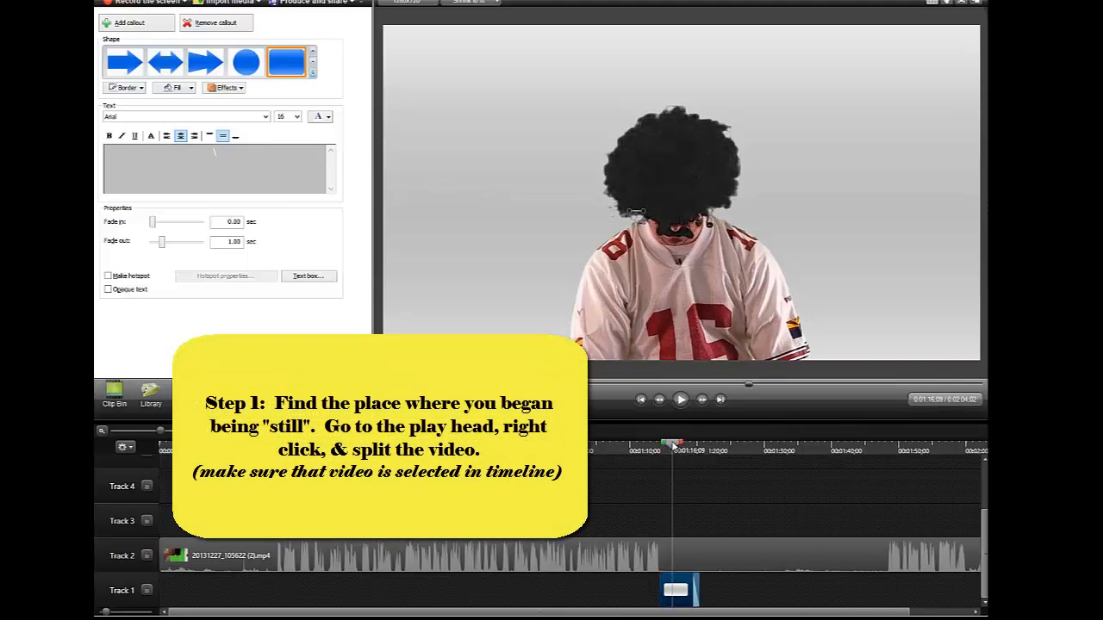
Split the Track 2 clip at the 0:01:16:09 playhead
left_click(629, 556)
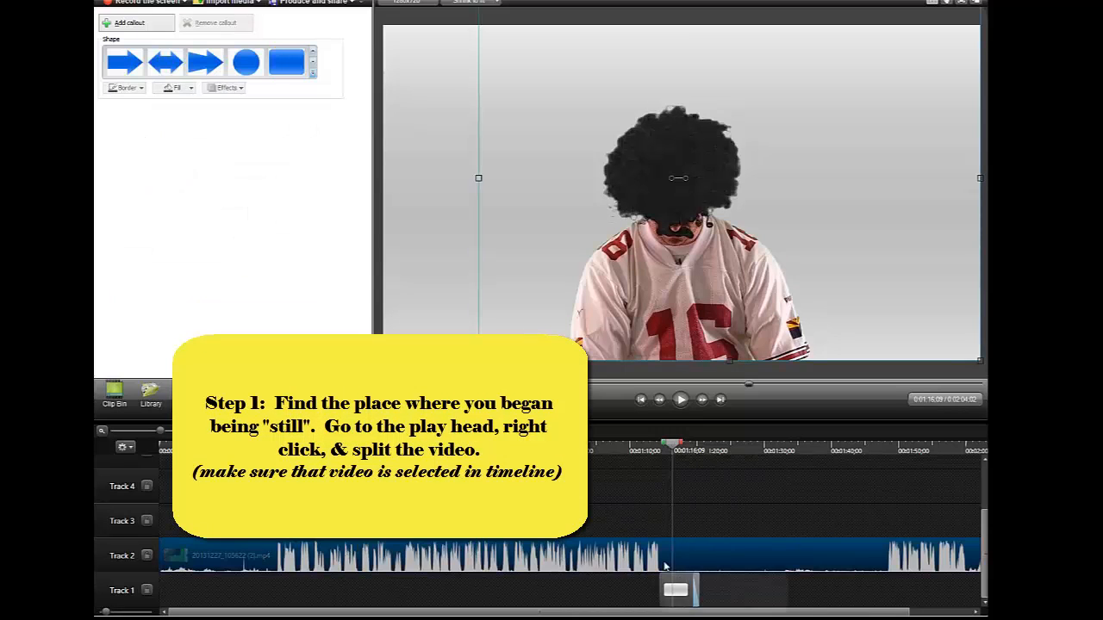
right_click(675, 448)
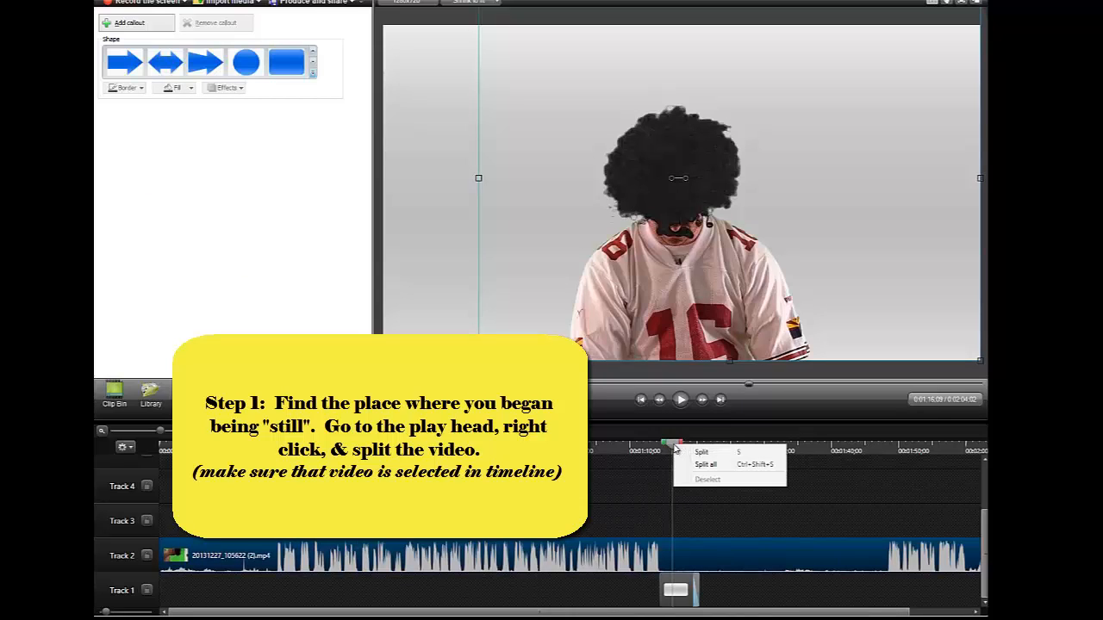
left_click(707, 457)
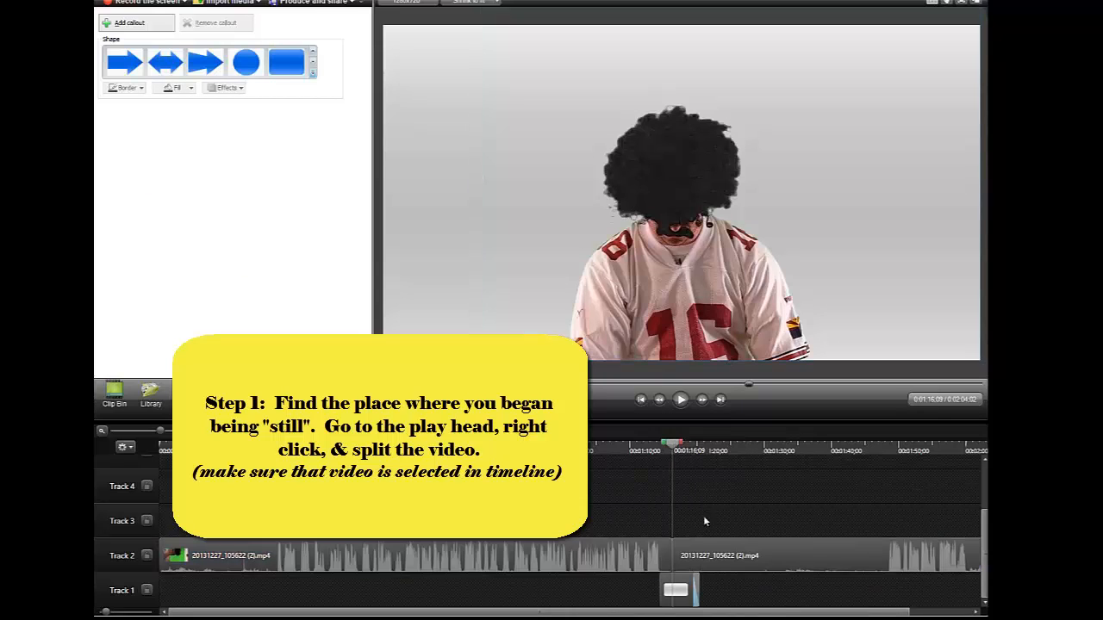
Move the earlier portion to Track 3, delete it, and slide the remaining clip to 0:00
left_click_drag(617, 552, 617, 510)
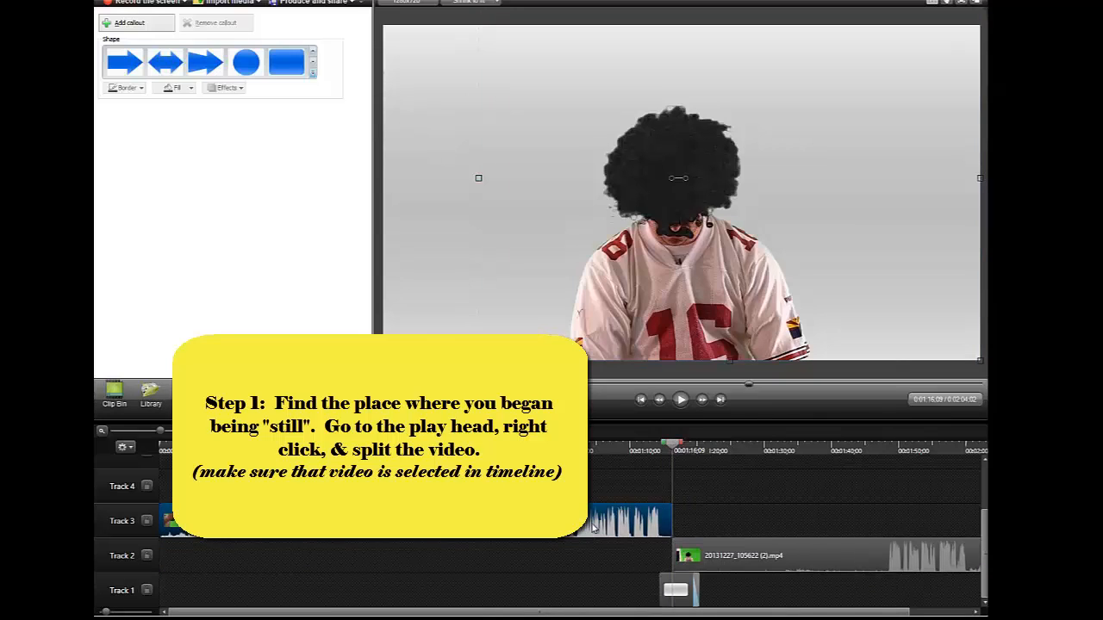
right_click(587, 525)
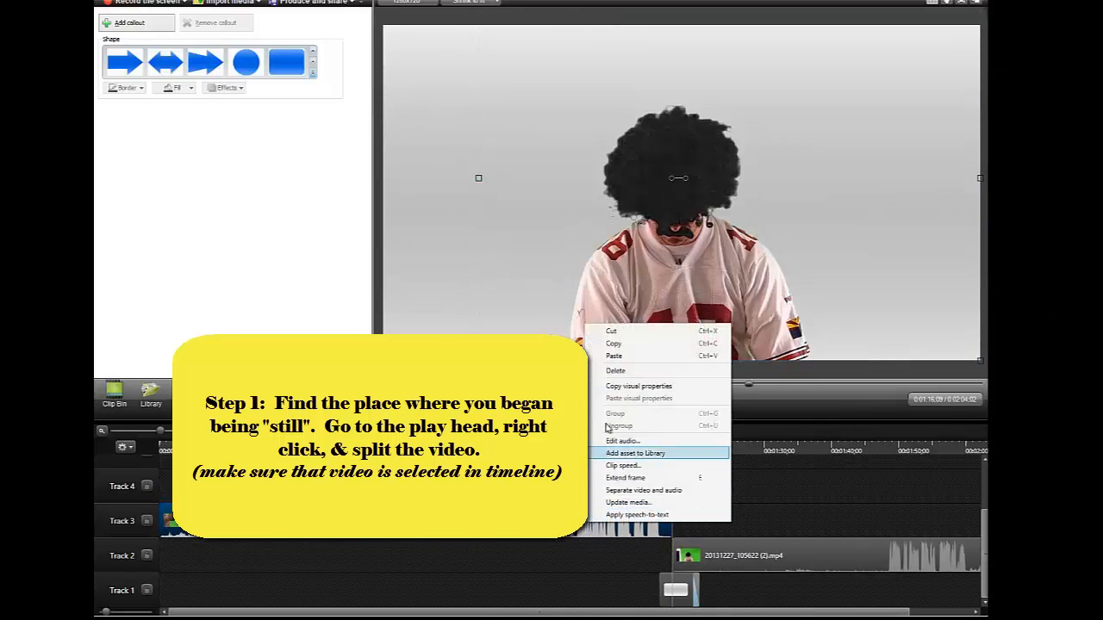
left_click(616, 372)
left_click_drag(729, 556, 98, 566)
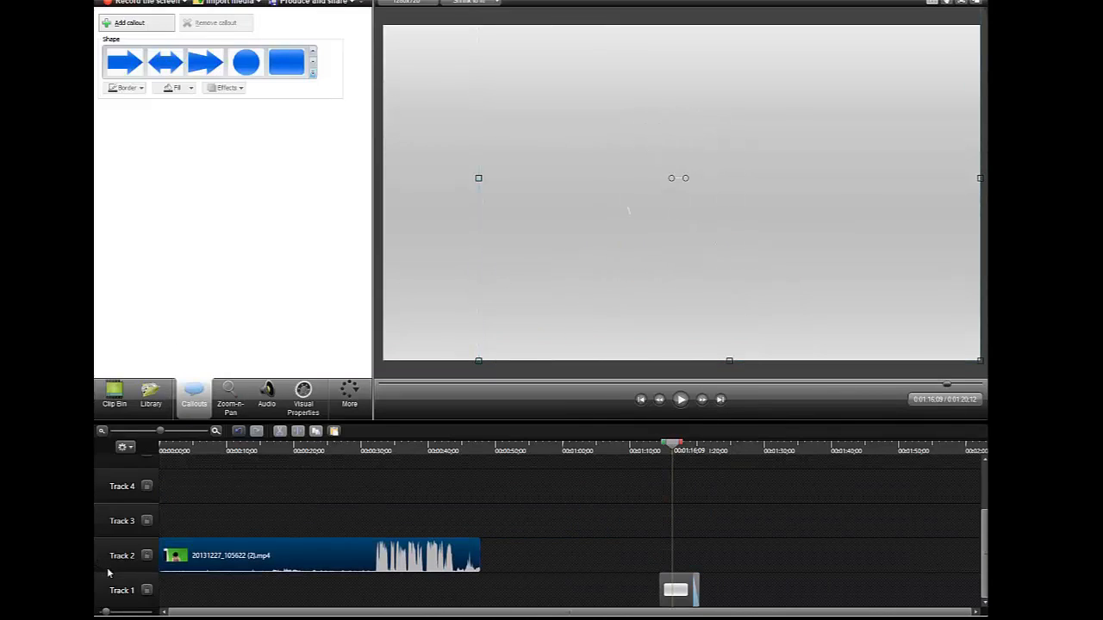
Split the clip at 0:30, where the ghost part ends
left_click_drag(672, 447, 369, 484)
left_click_drag(376, 485, 363, 449)
right_click(365, 448)
left_click(379, 452)
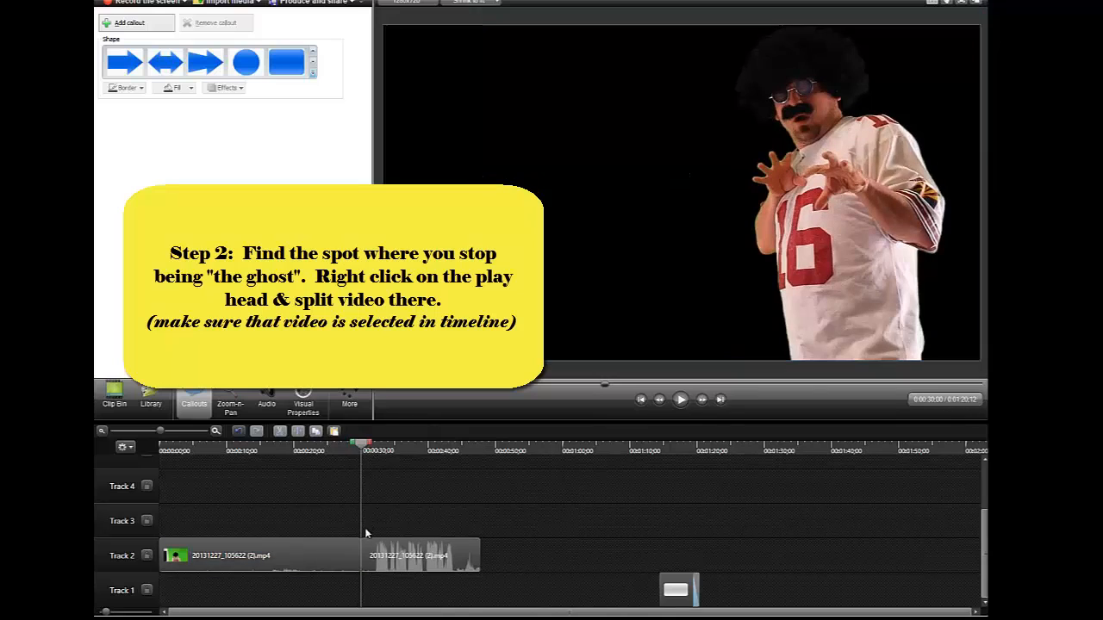
Delete the piece after 0:30 and move the grey backdrop callout to the timeline start
left_click_drag(414, 543, 552, 510)
right_click(552, 510)
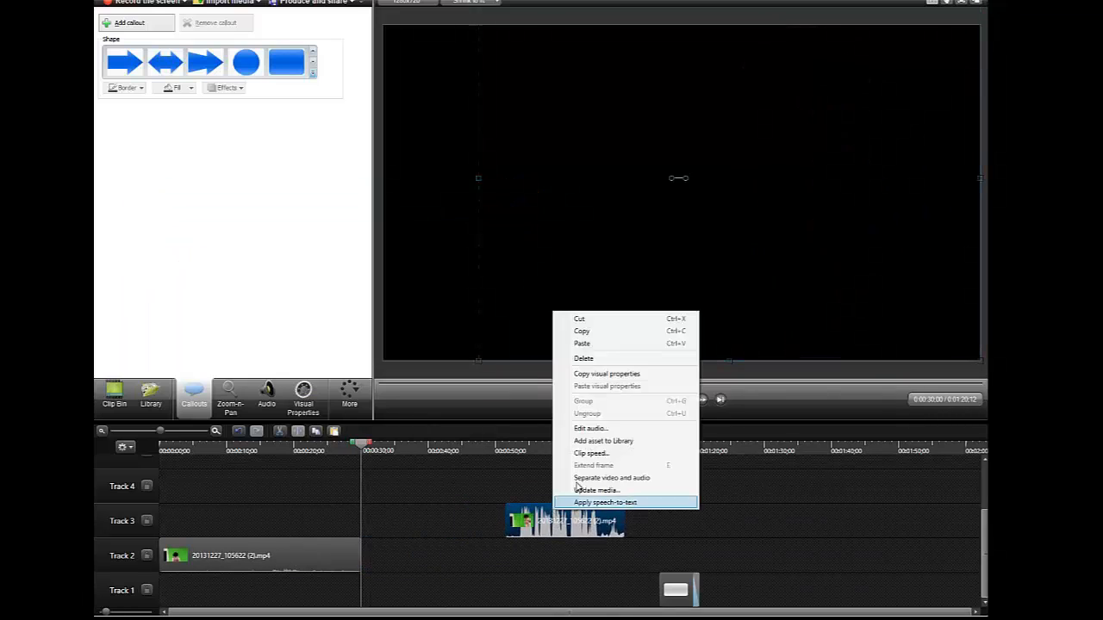
left_click(599, 362)
left_click_drag(679, 590, 462, 591)
Confirm the Track 2 clip ends at 0:30, then park the playhead near 0:14:28
left_click_drag(362, 445, 147, 469)
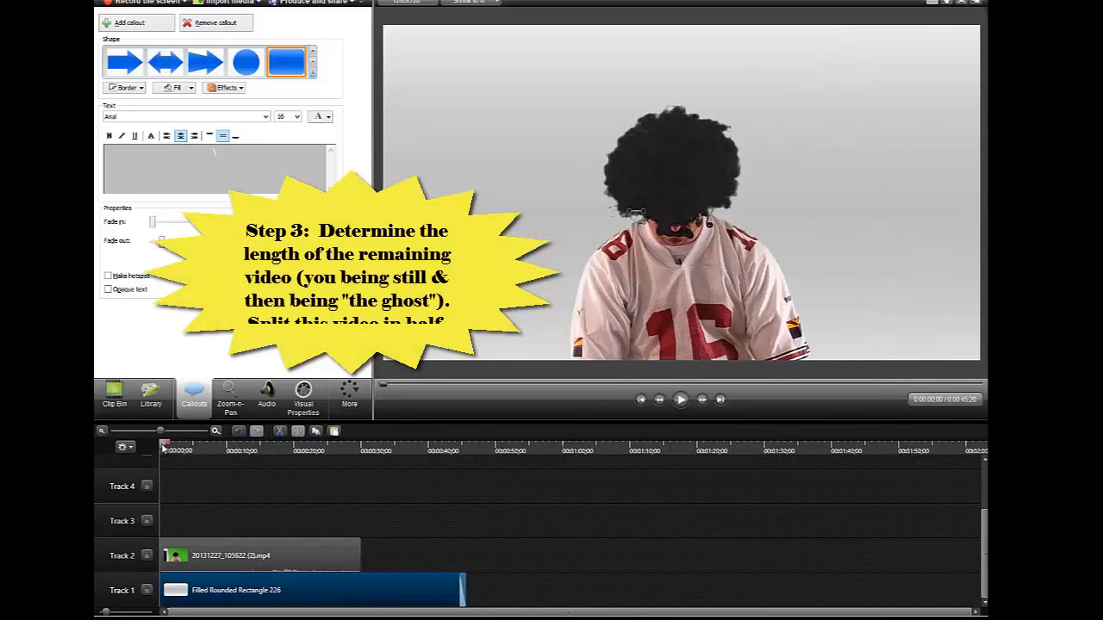
left_click_drag(172, 454, 362, 465)
left_click(220, 560)
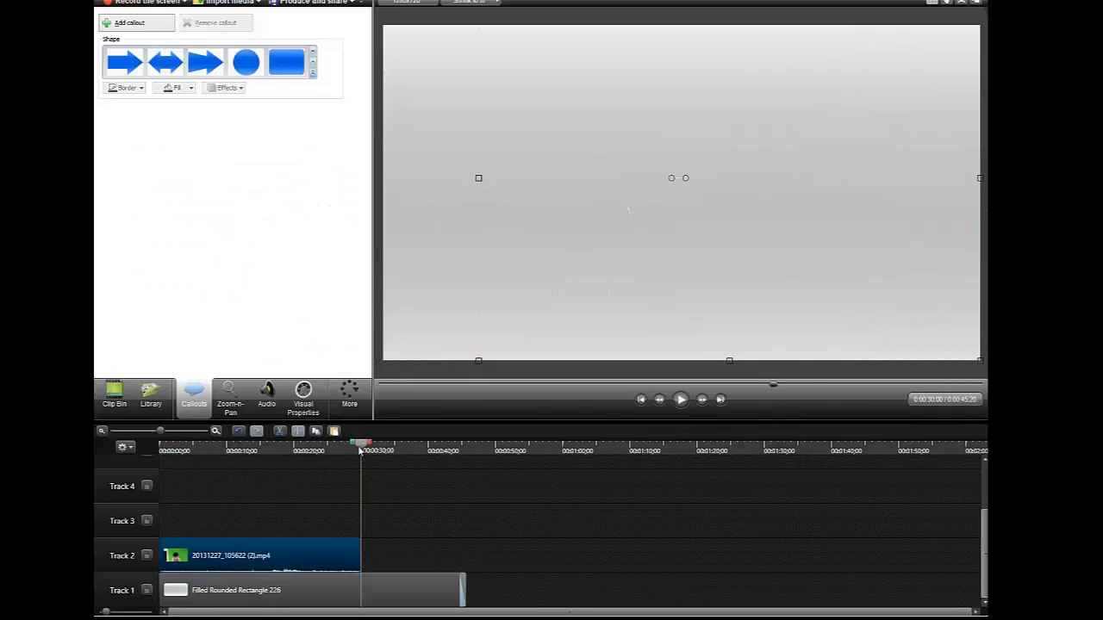
left_click_drag(362, 447, 360, 447)
left_click_drag(362, 446, 259, 477)
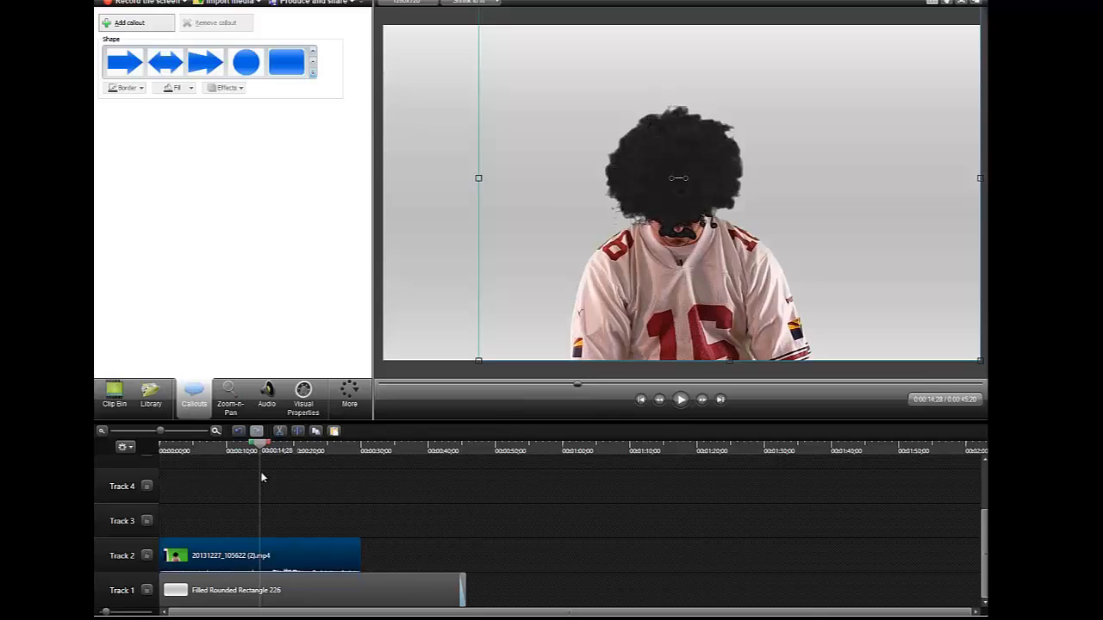
Split the clip in half at 0:14:28
right_click(257, 446)
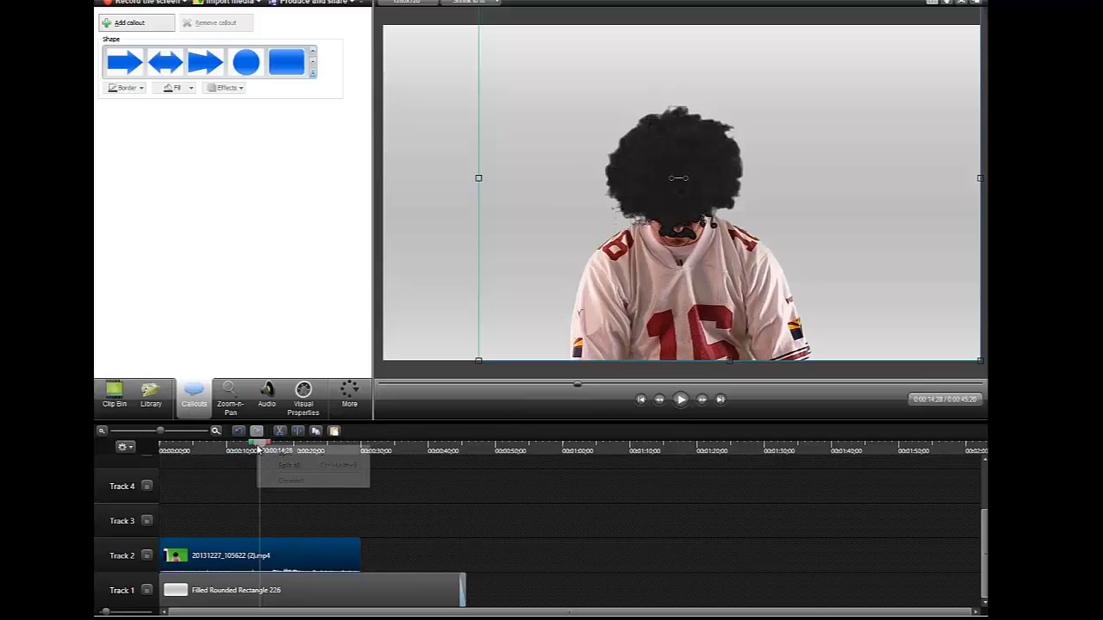
left_click(296, 549)
right_click(261, 446)
left_click(284, 451)
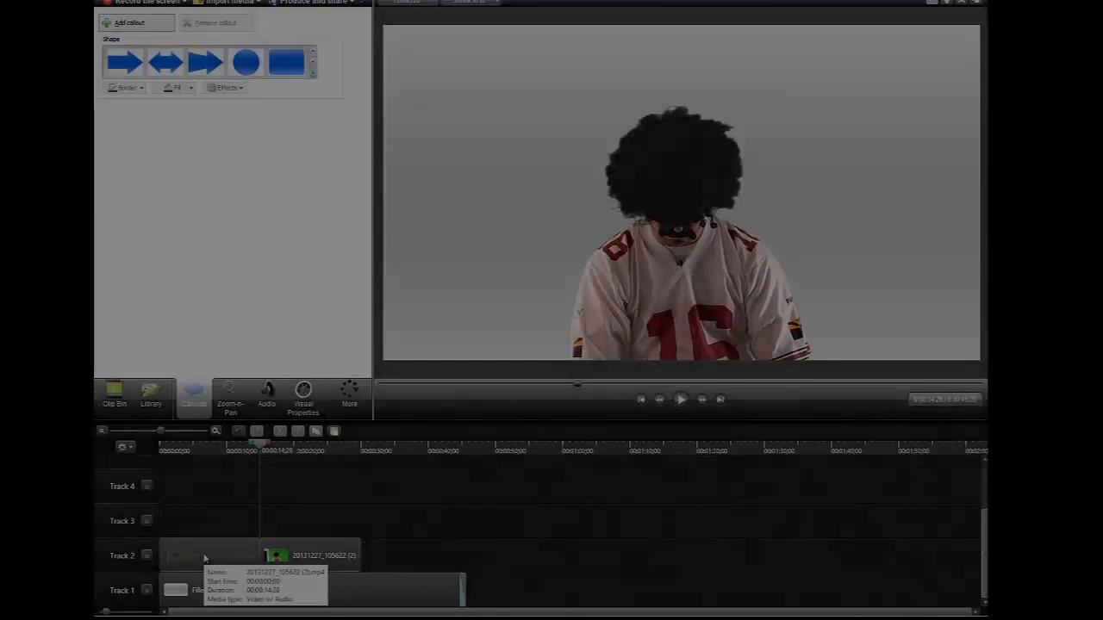
Move the first half up to Track 3 and slide the second half on Track 2 to 0:00
left_click(204, 558)
left_click_drag(204, 558, 204, 522)
left_click_drag(289, 559, 186, 561)
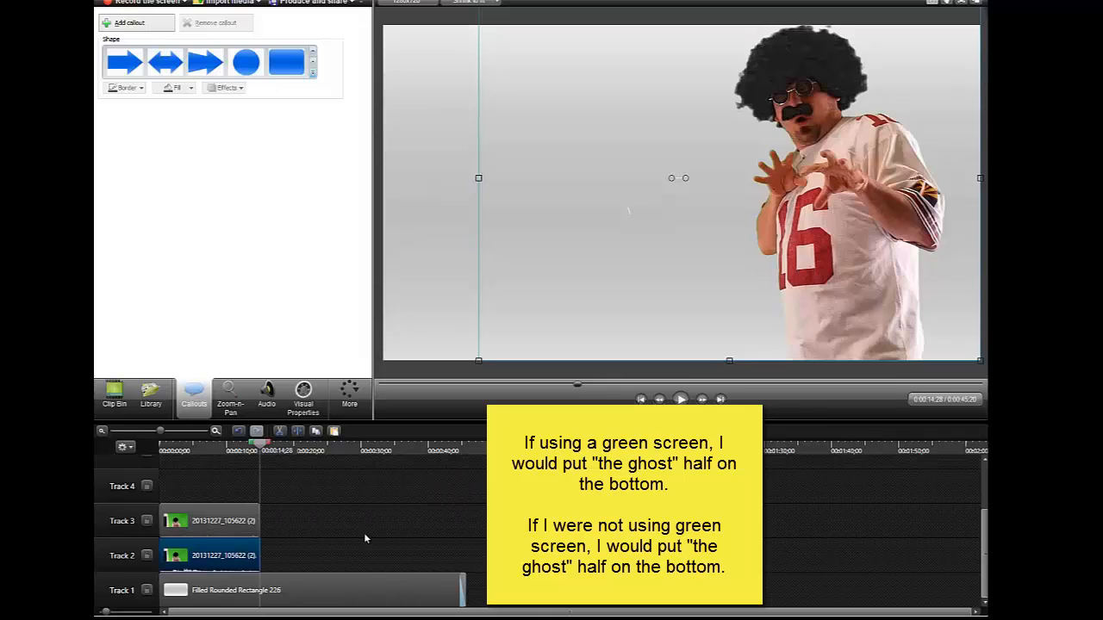
Compare the Track 2 and Track 3 halves, then jump to 0:11 to see both copies of the man
left_click(230, 524)
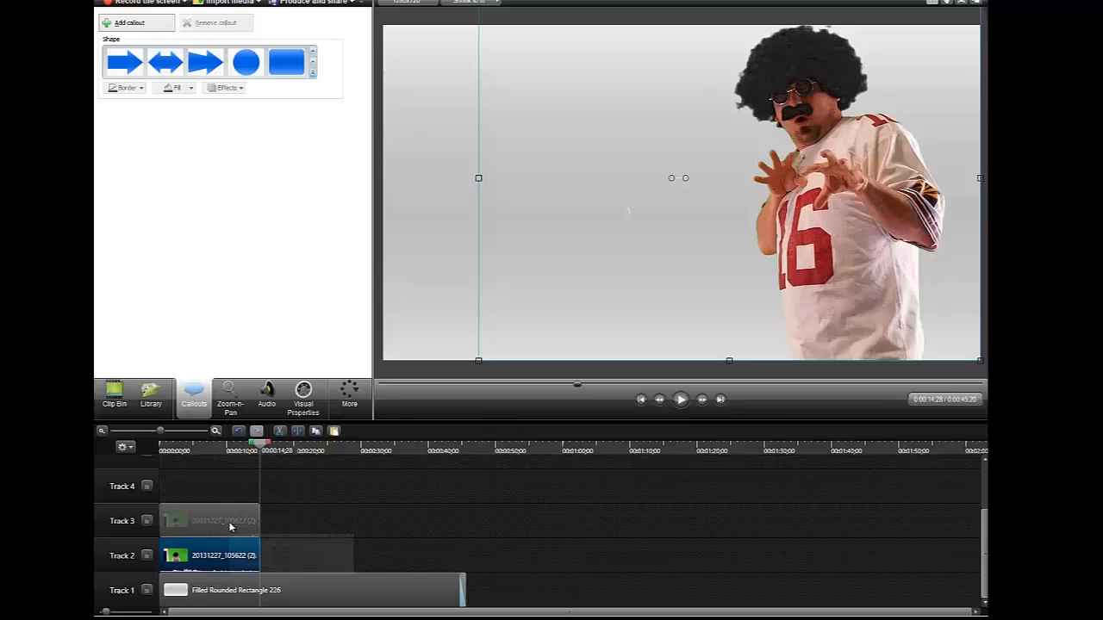
left_click(218, 552)
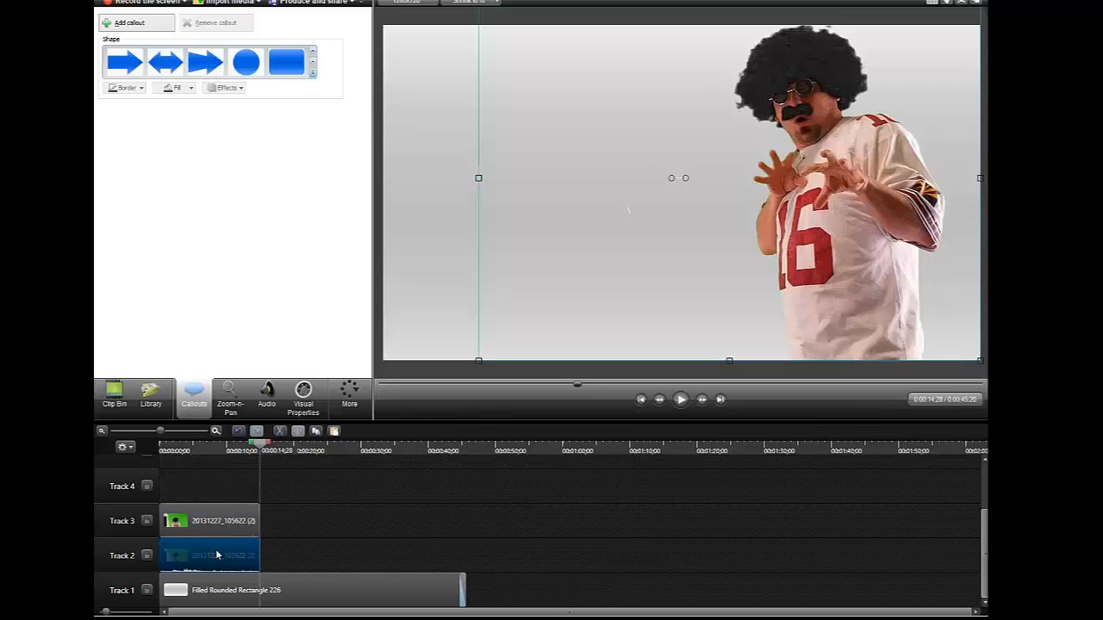
left_click(219, 528)
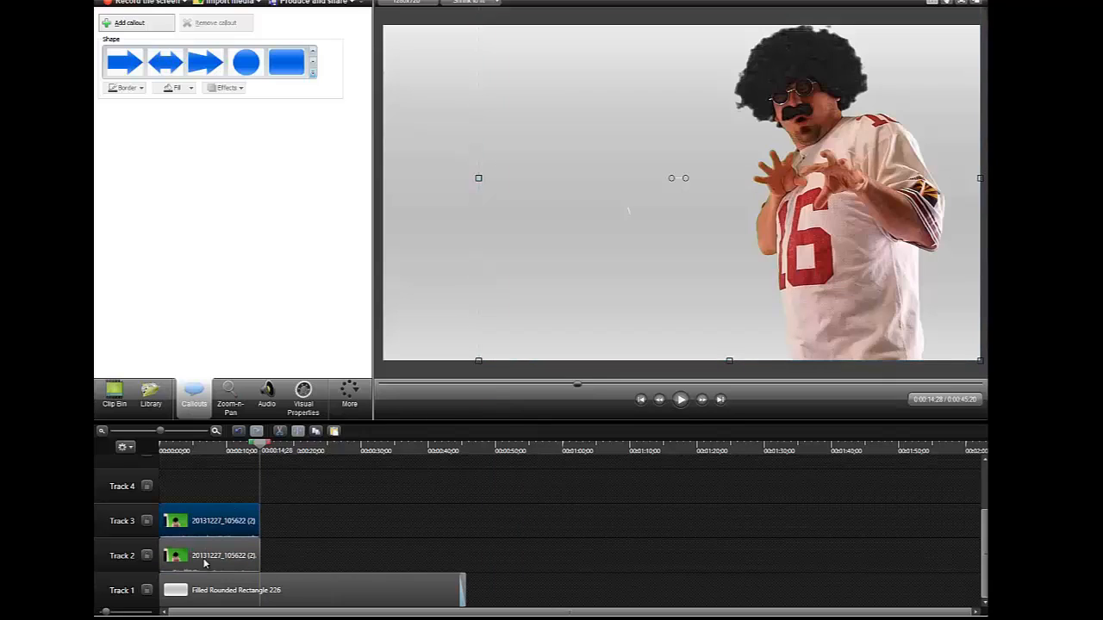
left_click(213, 558)
left_click(226, 524)
left_click_drag(260, 447, 150, 460)
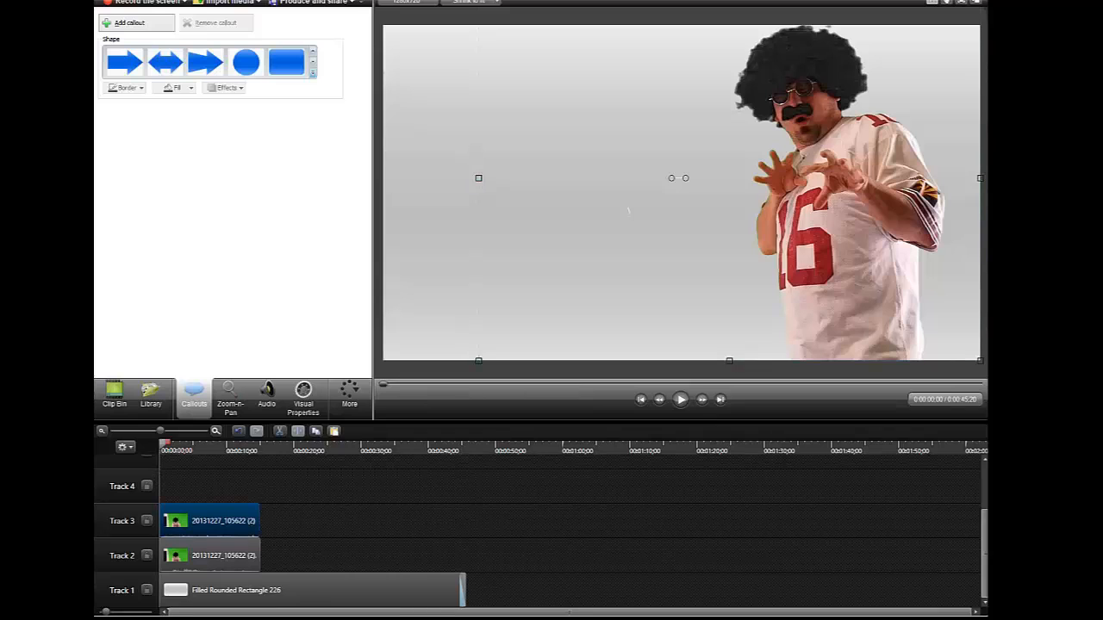
left_click(170, 558)
left_click(176, 525)
left_click(174, 557)
left_click(180, 523)
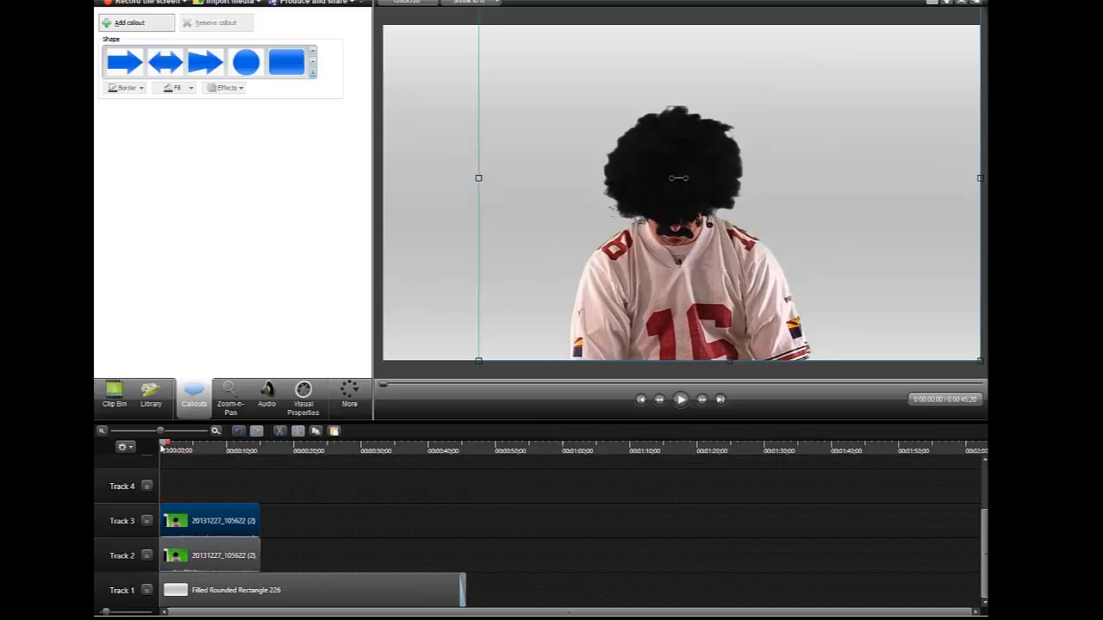
left_click(233, 447)
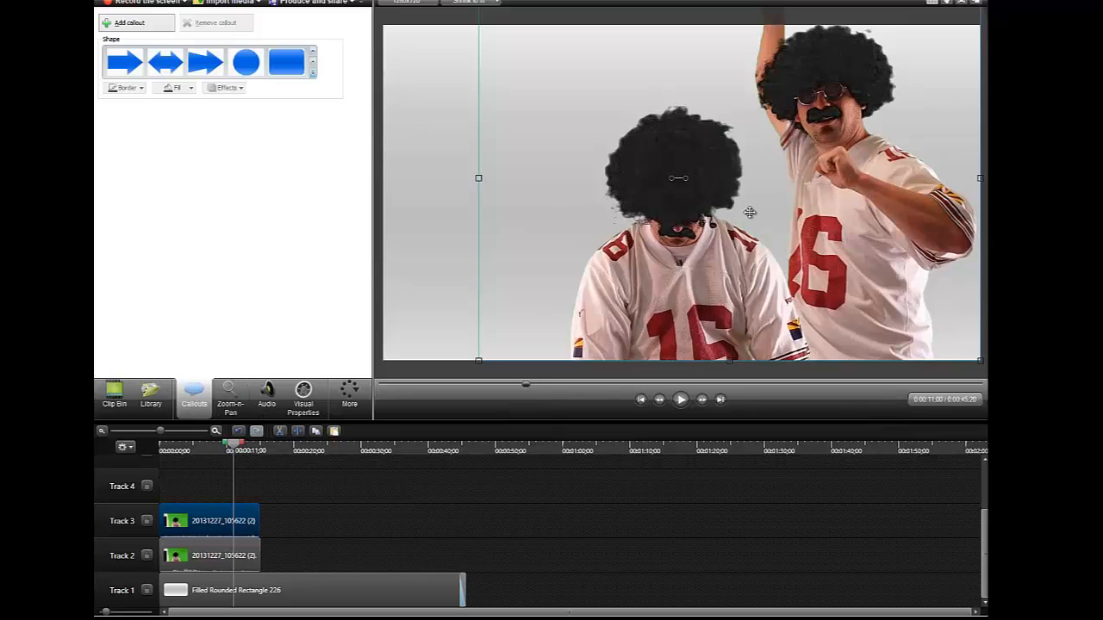
Select the duplicate green-screen clip on Track 2 and show its Visual Properties (scale 73%, opacity 100%)
left_click(206, 552)
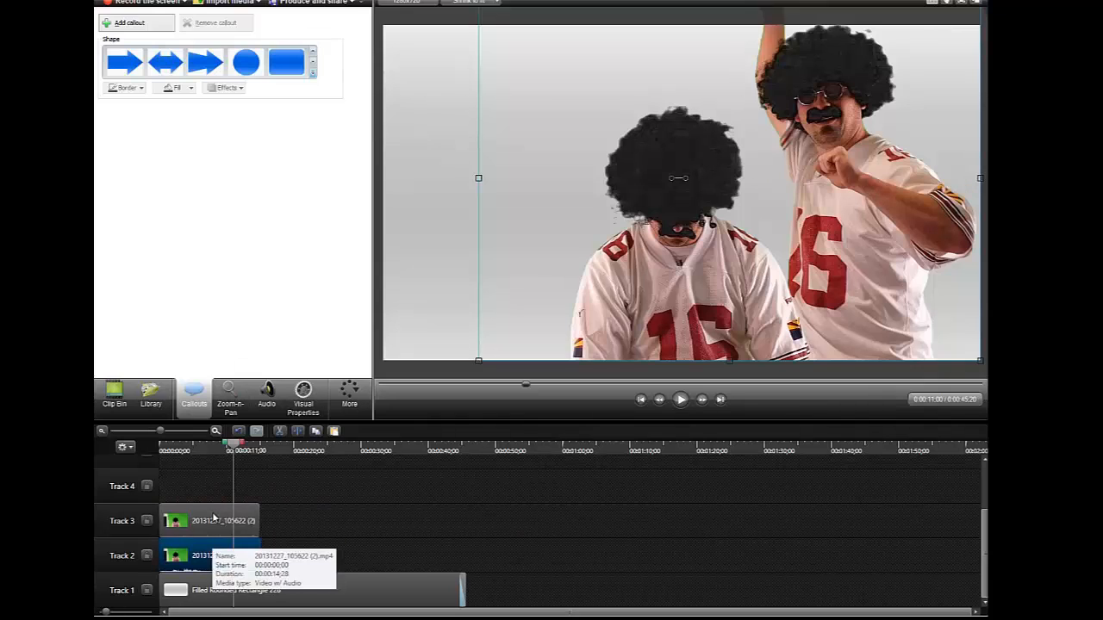
left_click(214, 519)
left_click(212, 552)
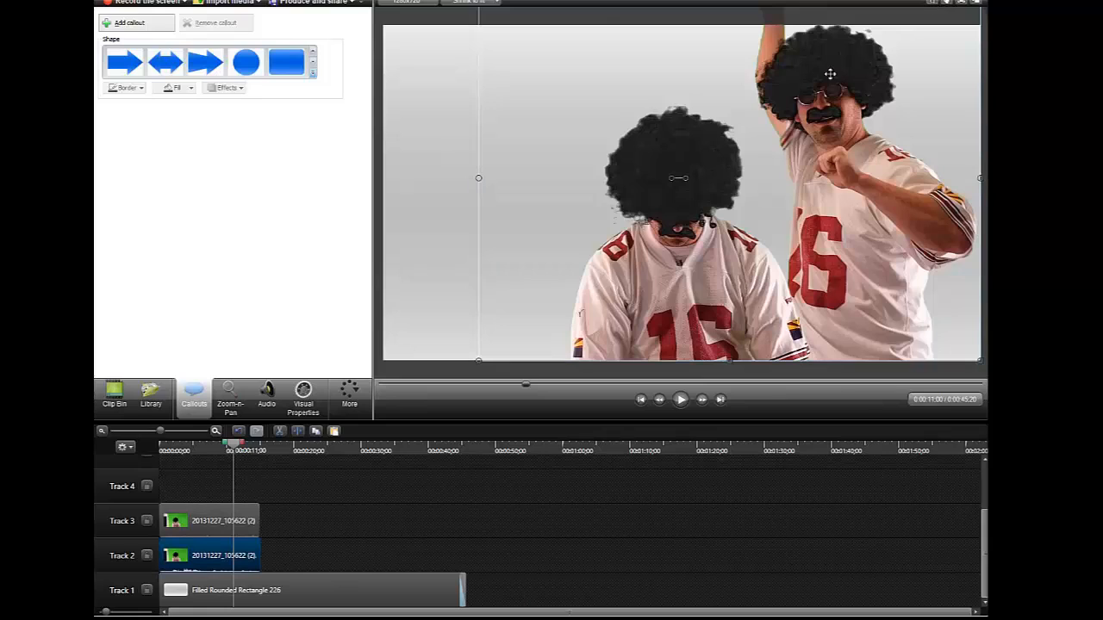
left_click(504, 35)
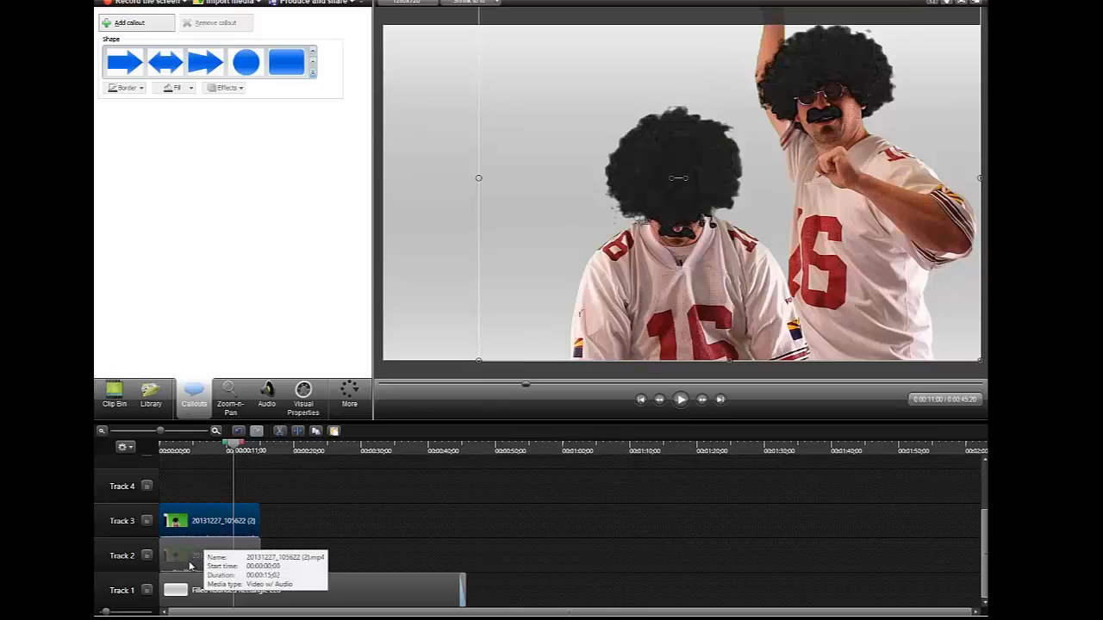
left_click(190, 563)
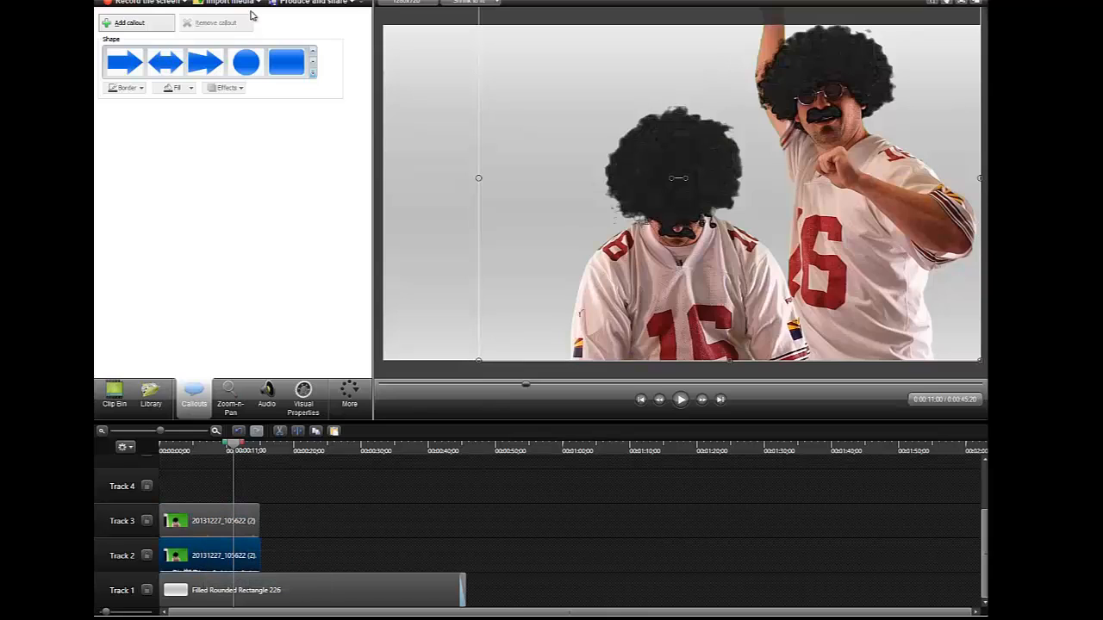
left_click(303, 406)
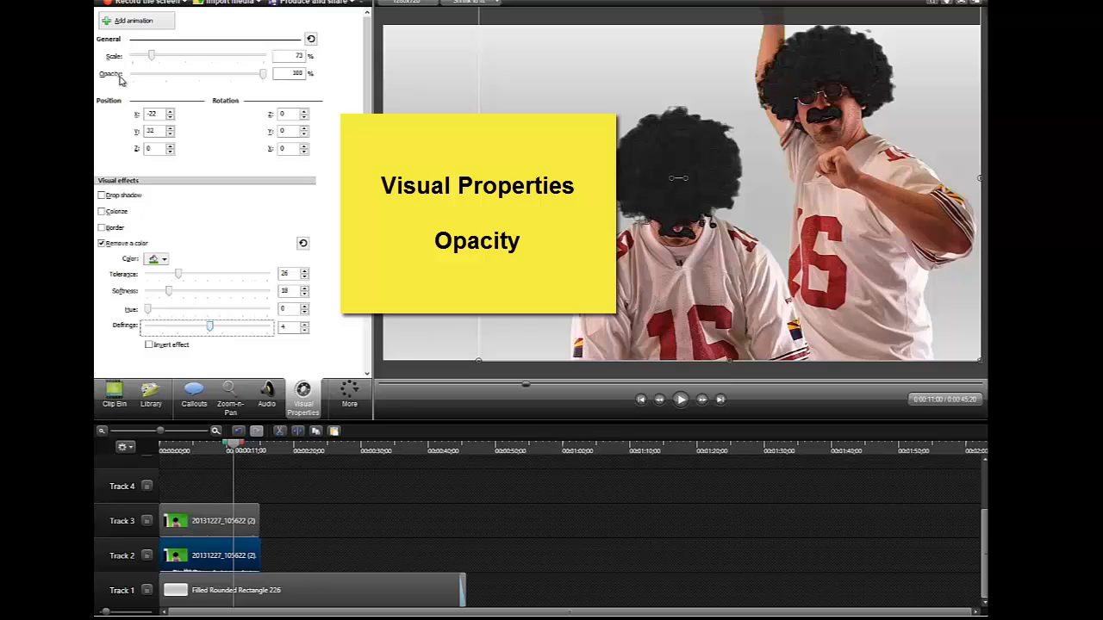
Lower the Track 2 clip's opacity to 24% for a ghost effect, then return the playhead to the start
left_click(264, 76)
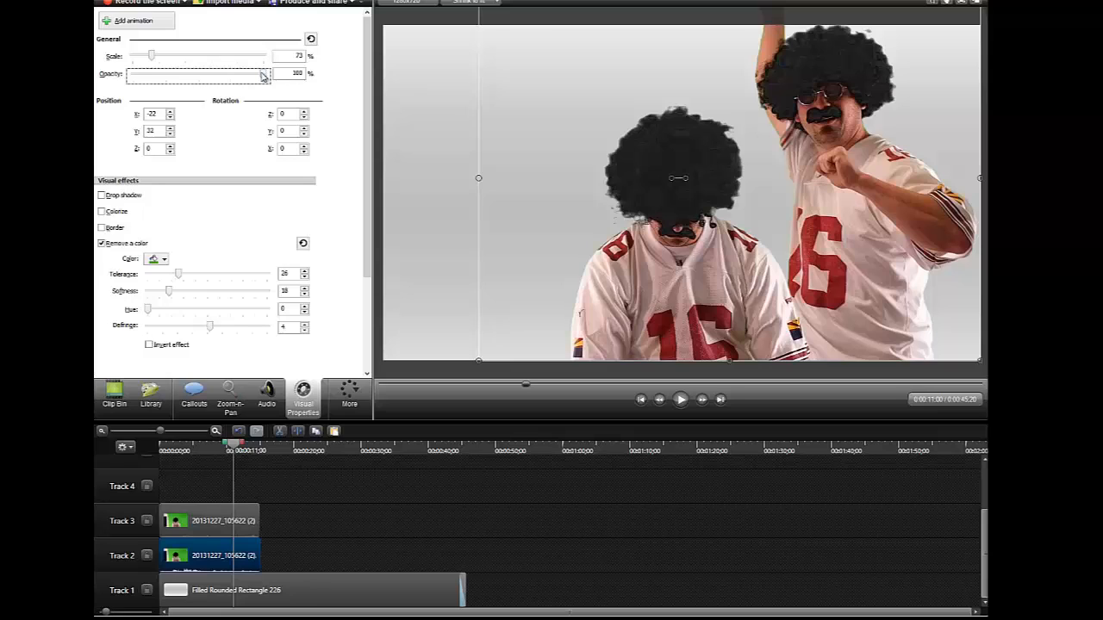
left_click_drag(255, 76, 96, 76)
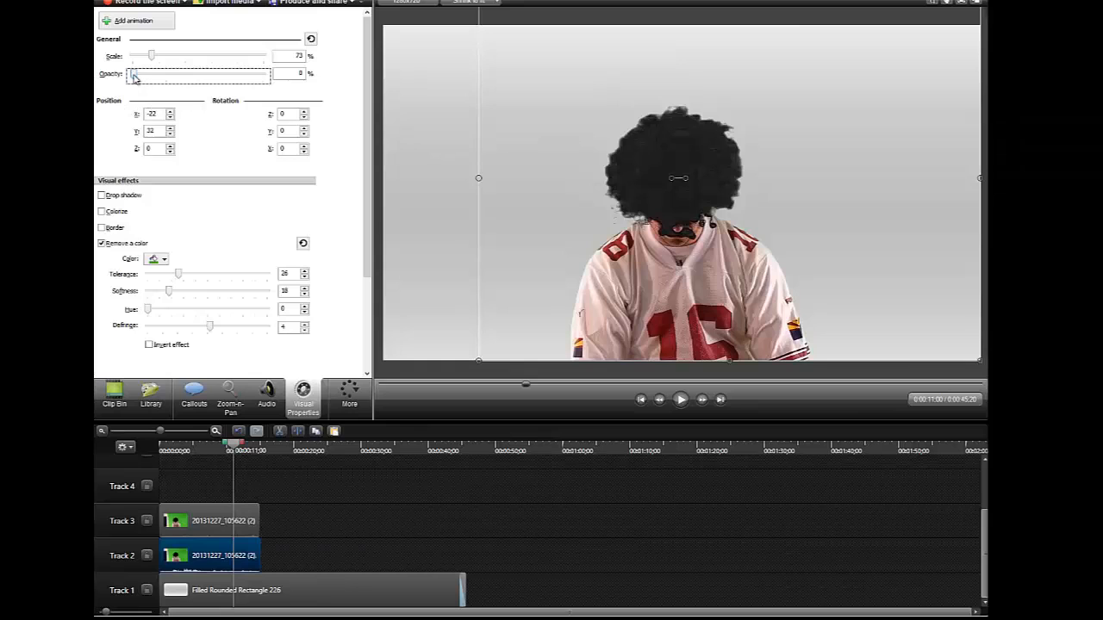
left_click_drag(135, 75, 296, 103)
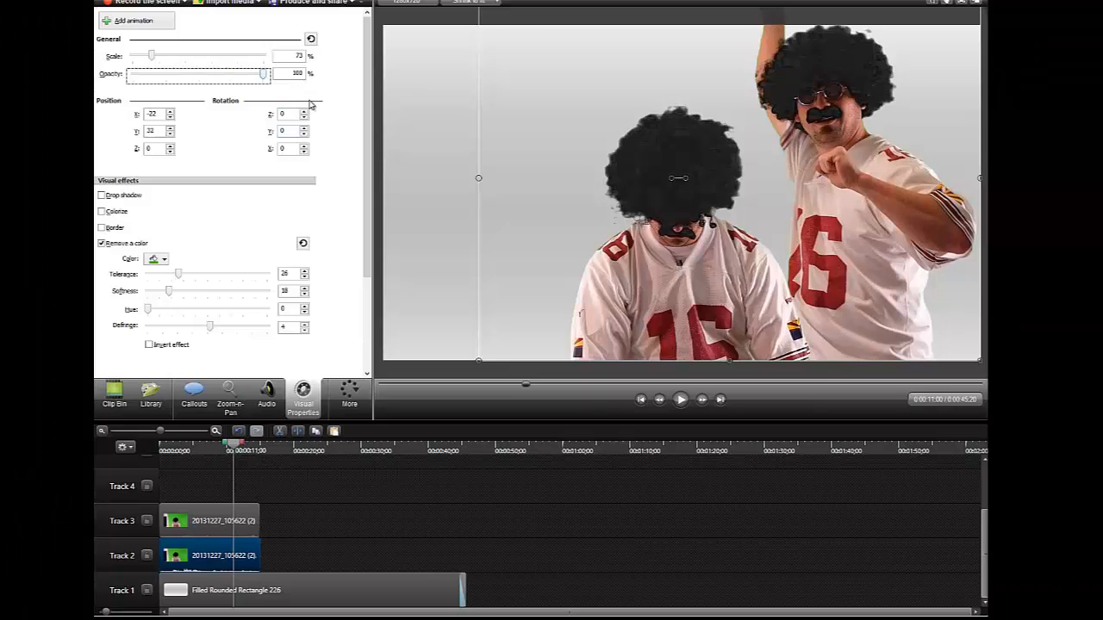
left_click_drag(265, 76, 179, 79)
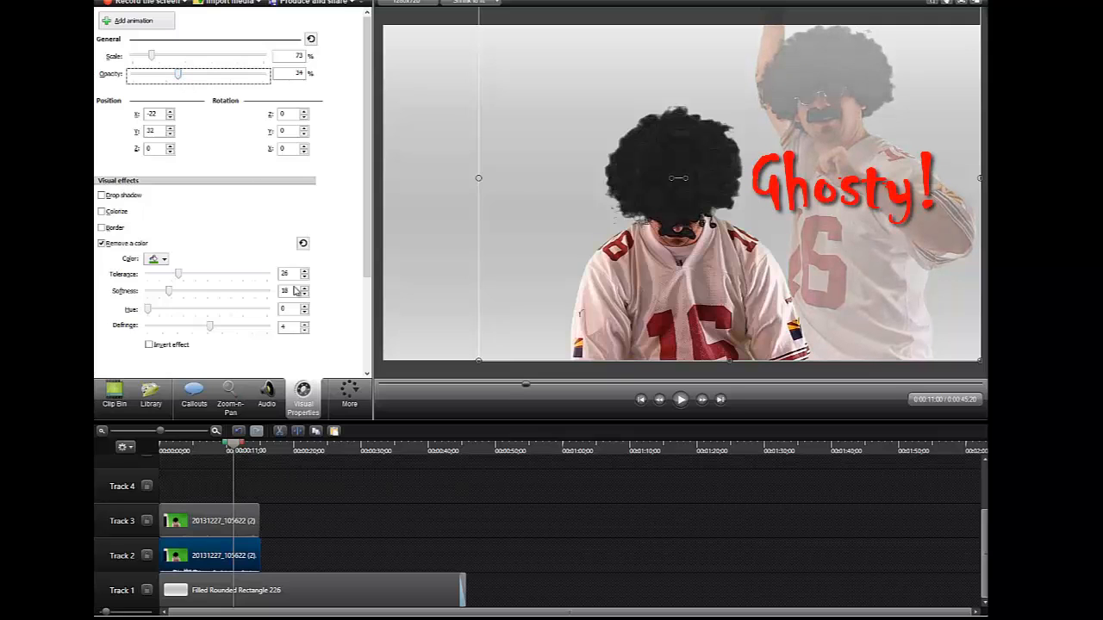
left_click_drag(234, 452, 122, 445)
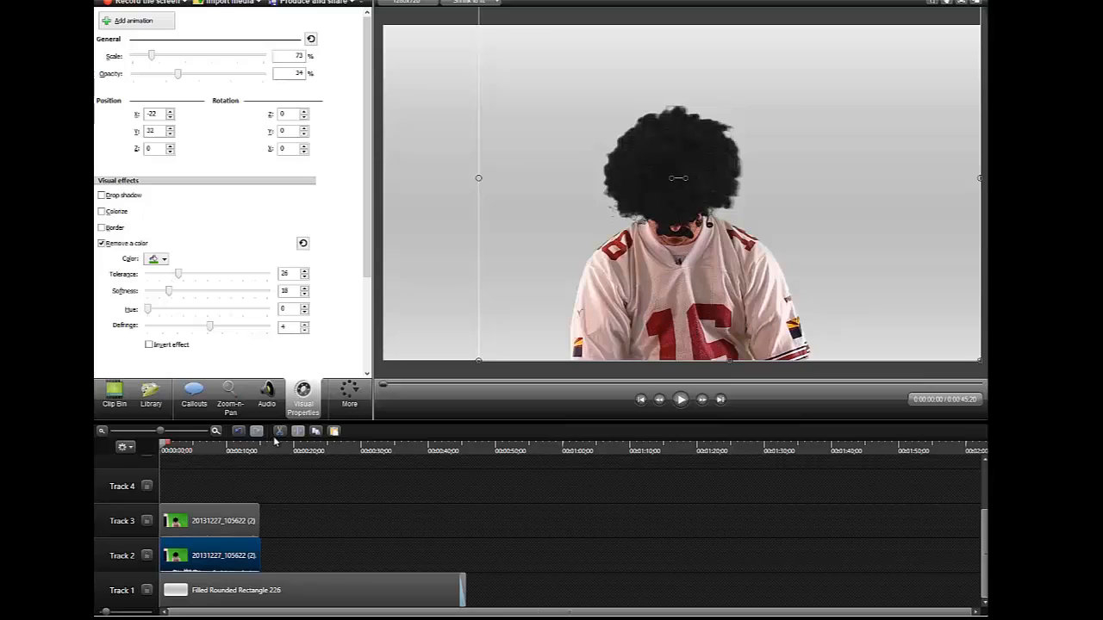
left_click(680, 400)
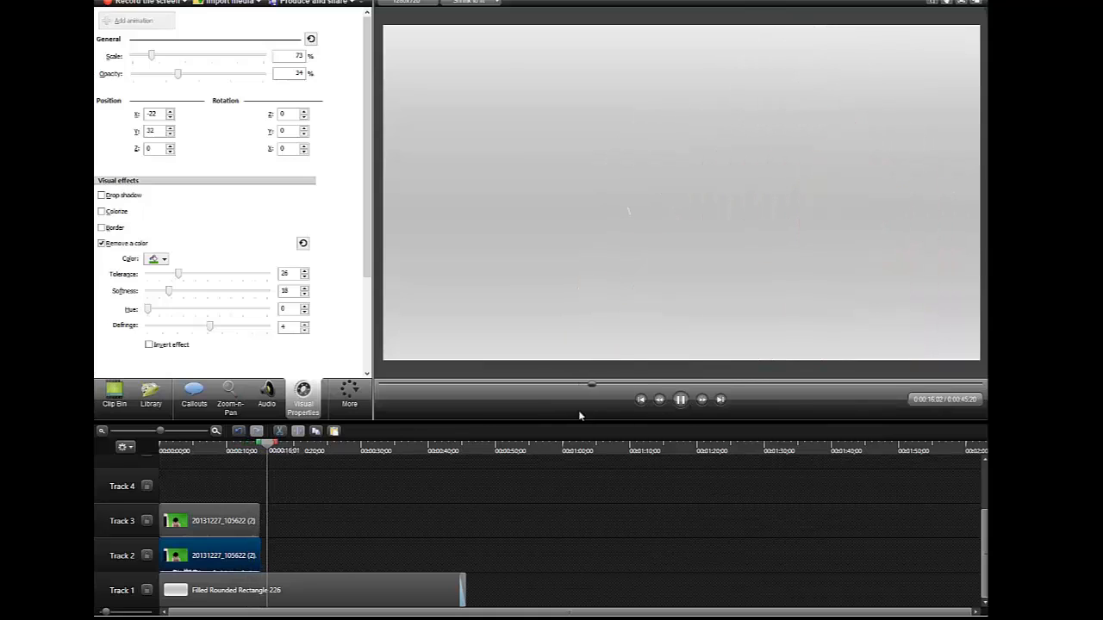
left_click(680, 400)
left_click_drag(277, 445, 226, 444)
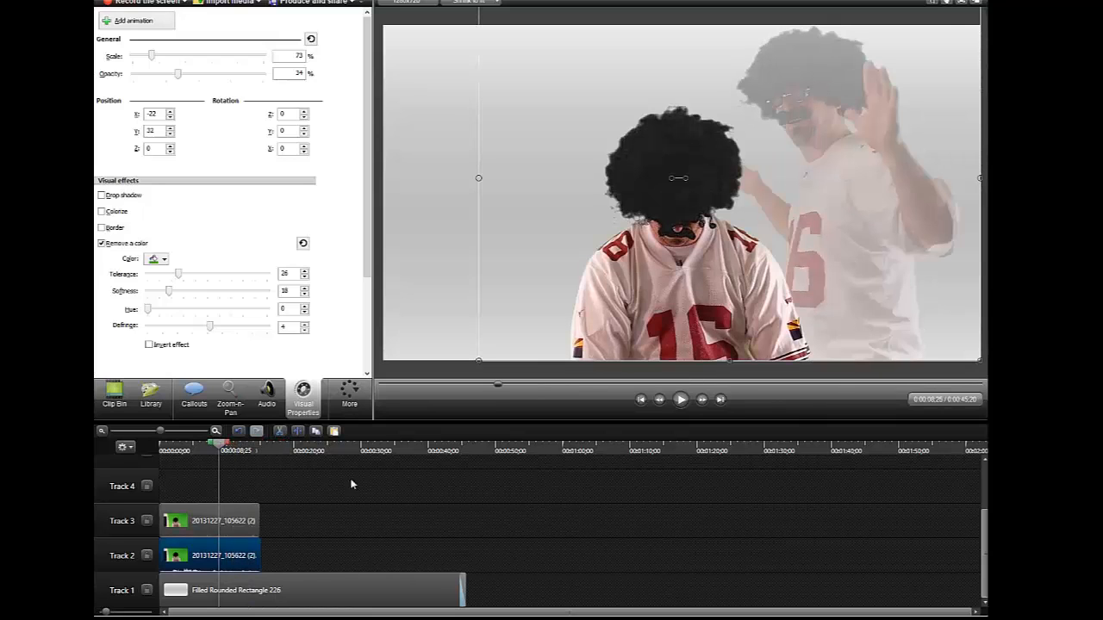
left_click_drag(220, 552, 194, 554)
left_click_drag(200, 553, 195, 493)
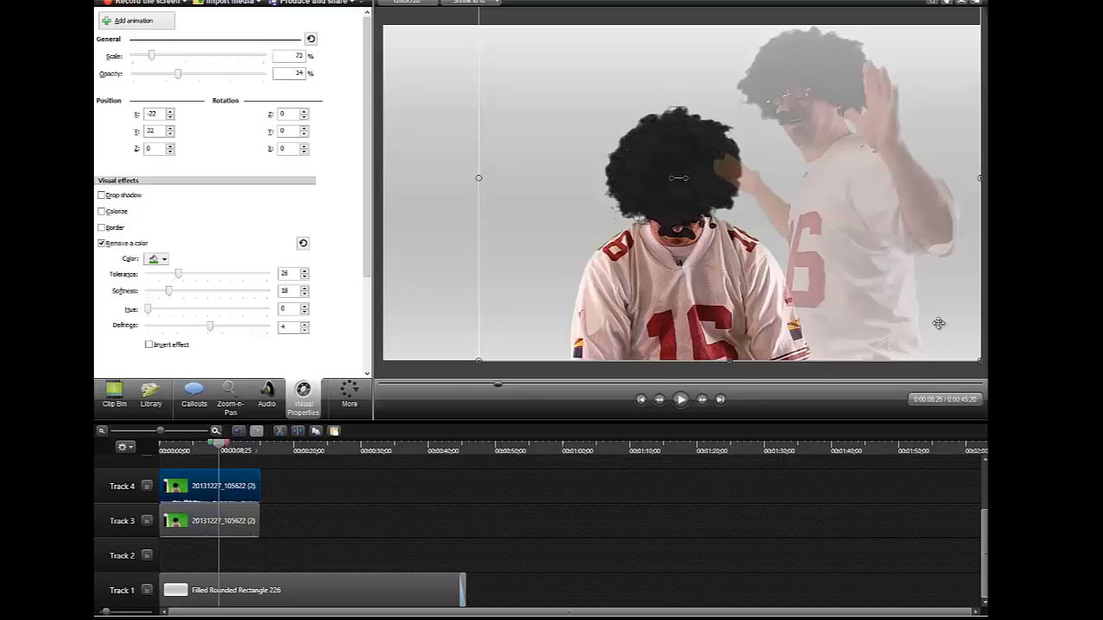
left_click_drag(214, 488, 214, 557)
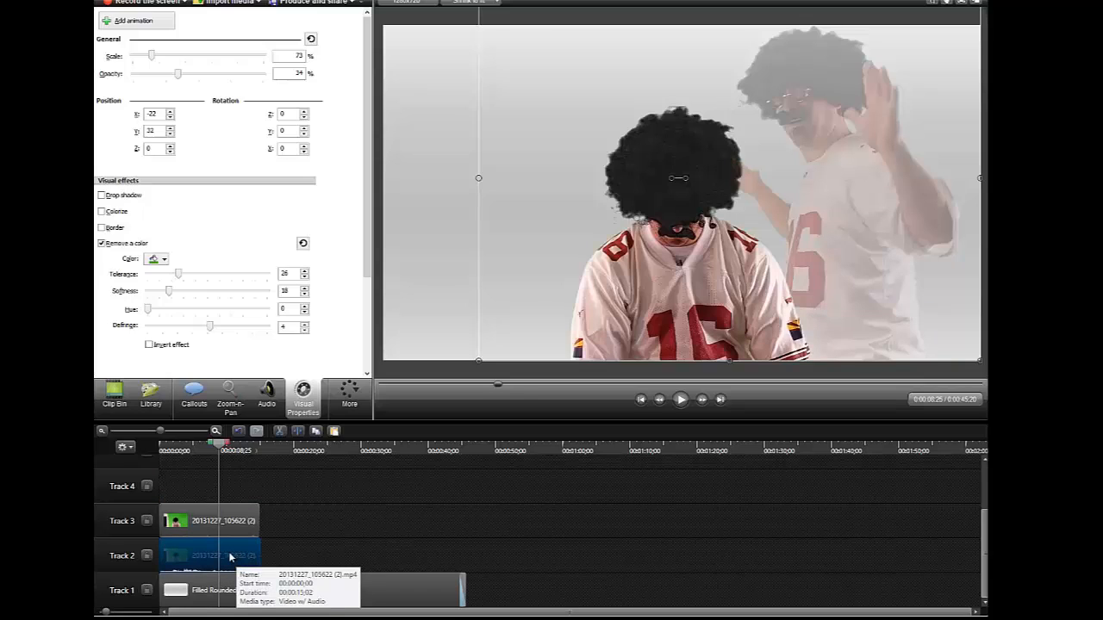
left_click_drag(221, 448, 263, 448)
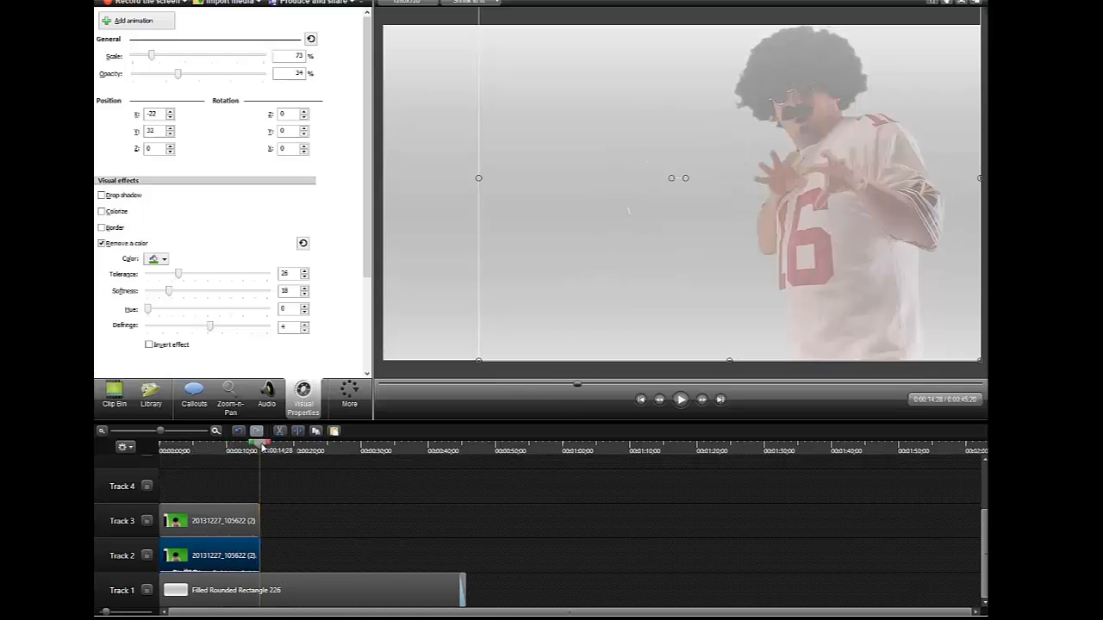
Split the Track 1 background rectangle at the playhead where the video clips end
right_click(263, 448)
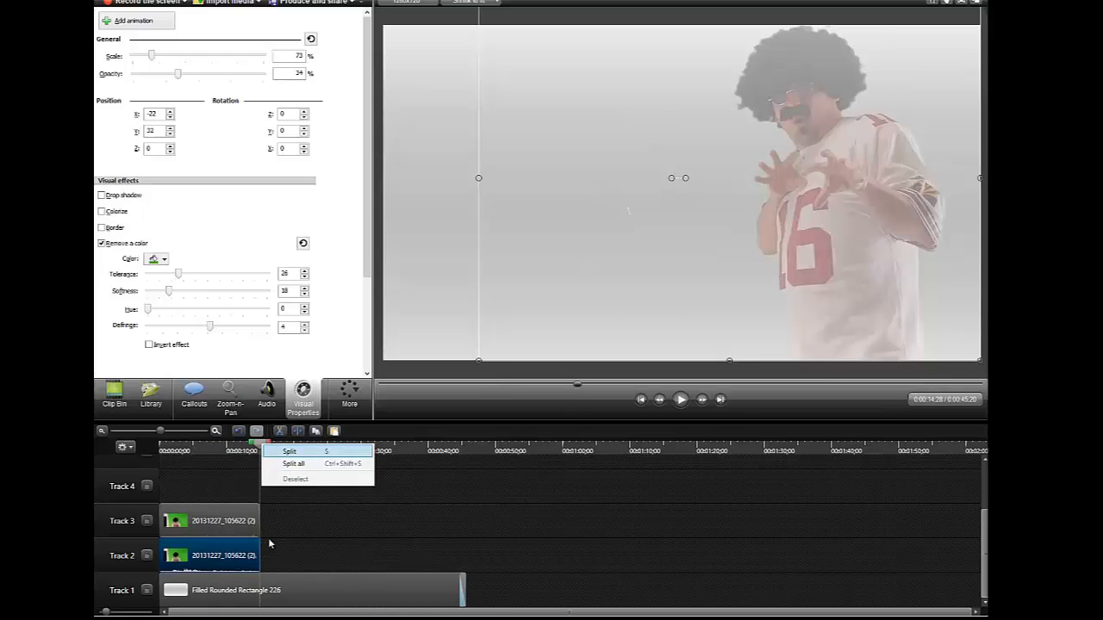
left_click(277, 595)
right_click(261, 449)
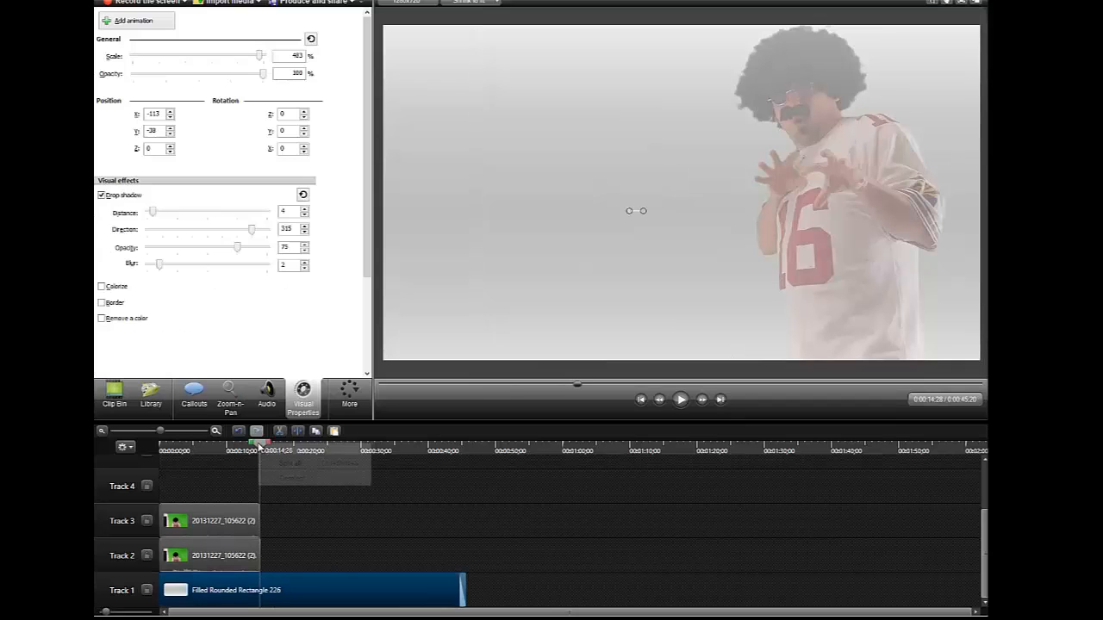
left_click(276, 454)
Delete the rectangle's leftover right-hand part and preview the 0:15:02 project from the start
right_click(269, 591)
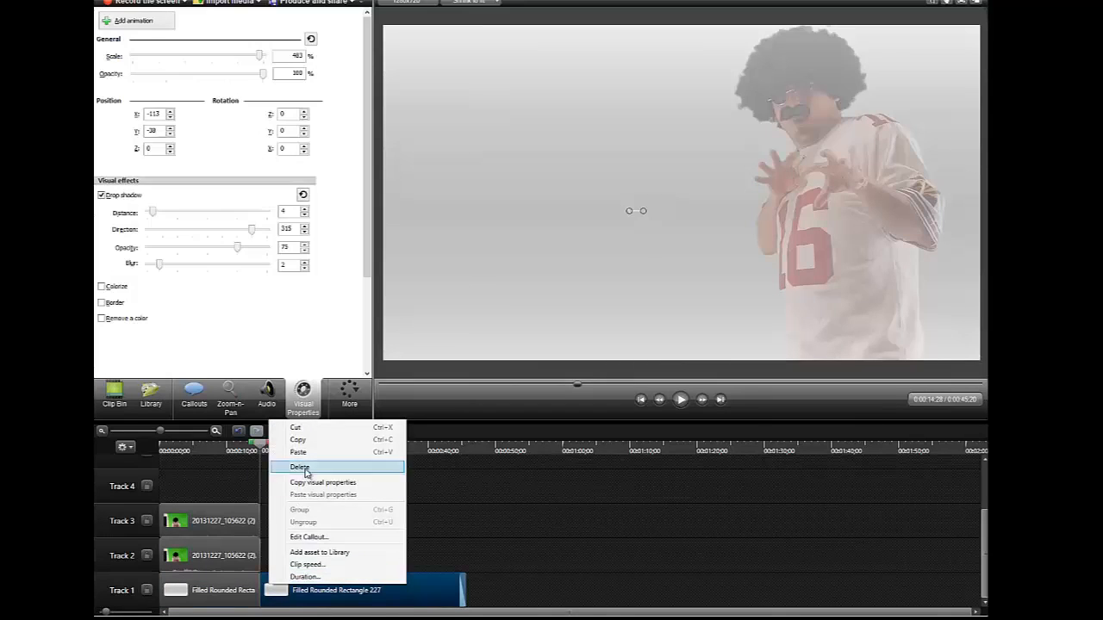
left_click(286, 467)
left_click(641, 400)
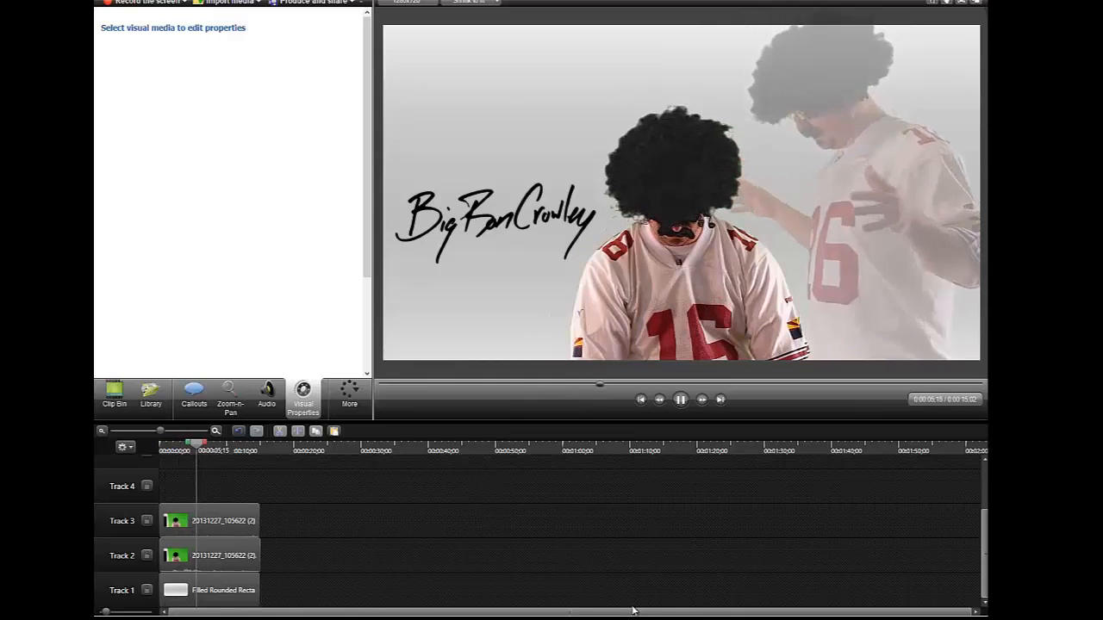
left_click(681, 403)
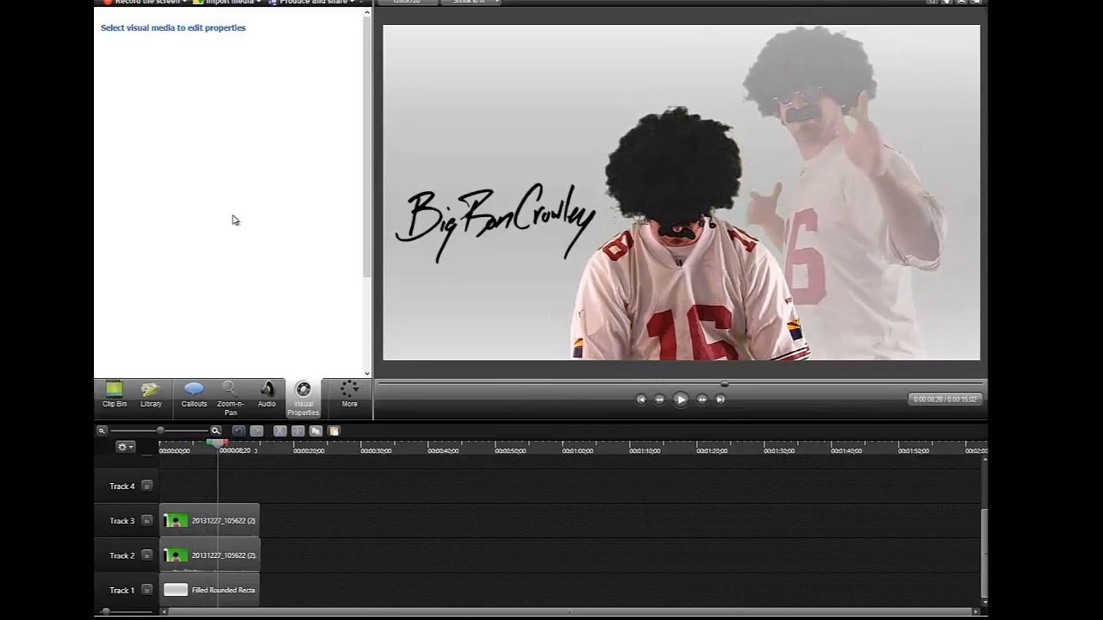